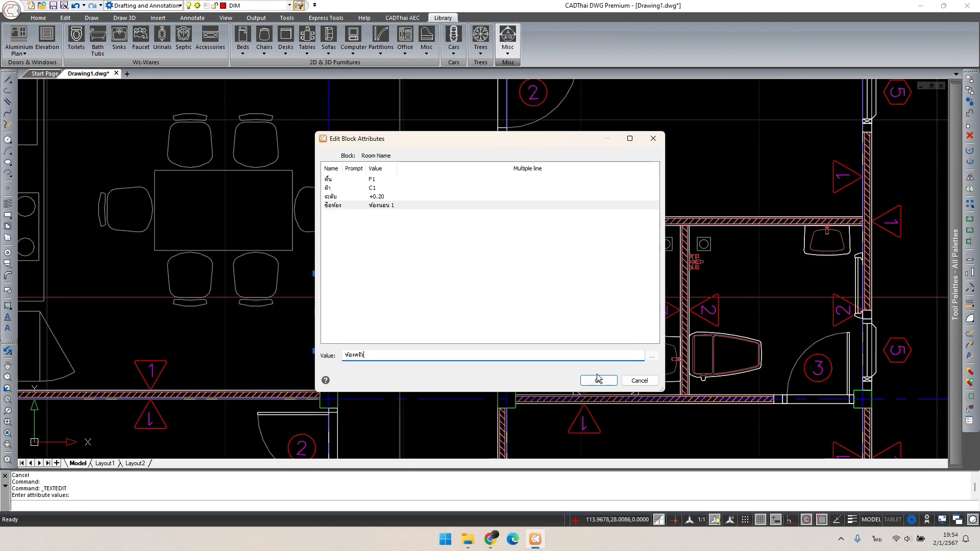
middle_click_drag(381, 249, 396, 304)
key("Escape")
left_click(396, 305)
double_click(396, 305)
- Make DIM the current layer and draw a 1.5 by 0.3 rectangle in the living area beside the sofa set
left_click(425, 30)
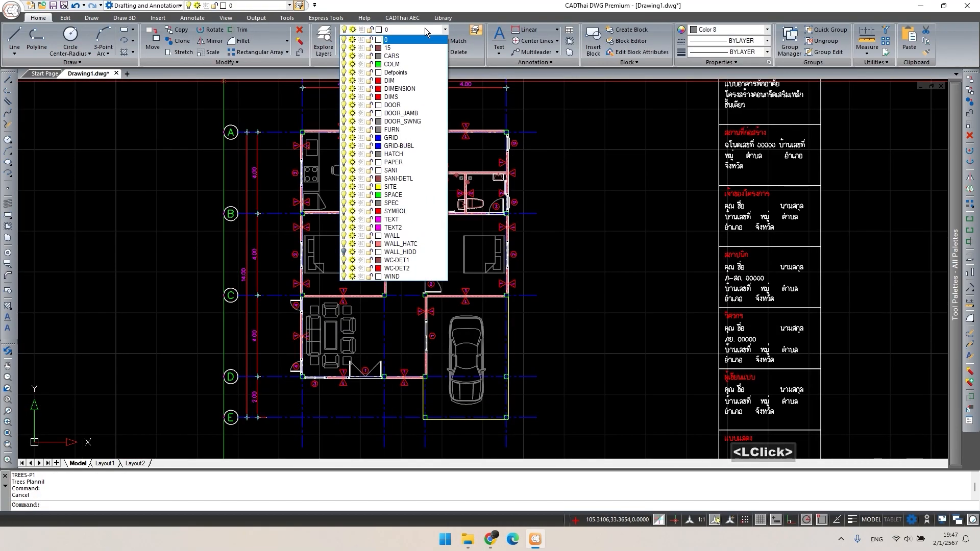
left_click(423, 80)
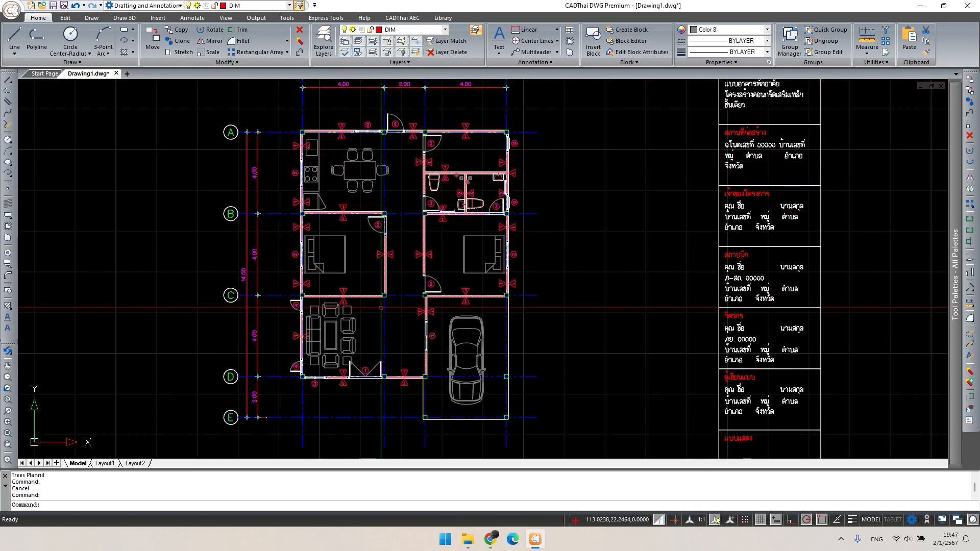
middle_click_drag(398, 298, 426, 302)
type("REC")
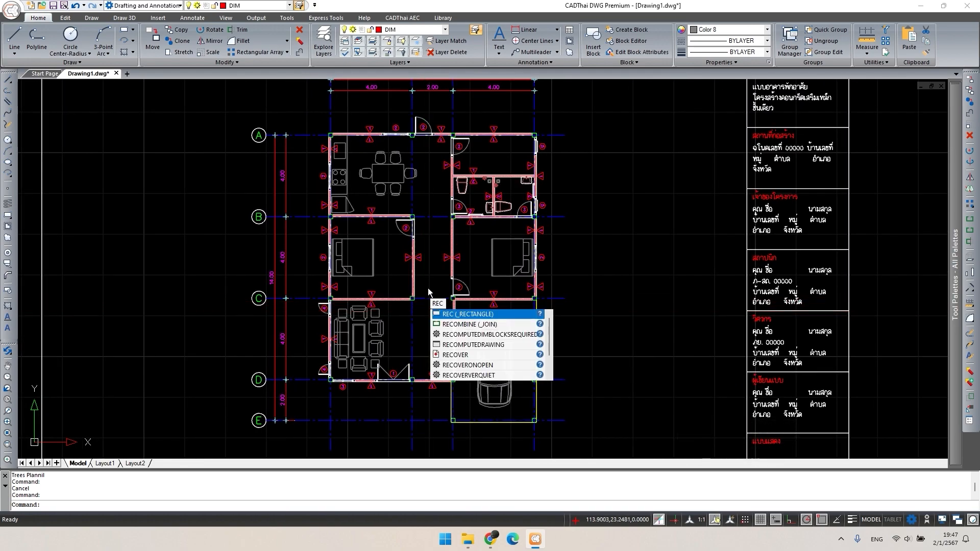
key("space")
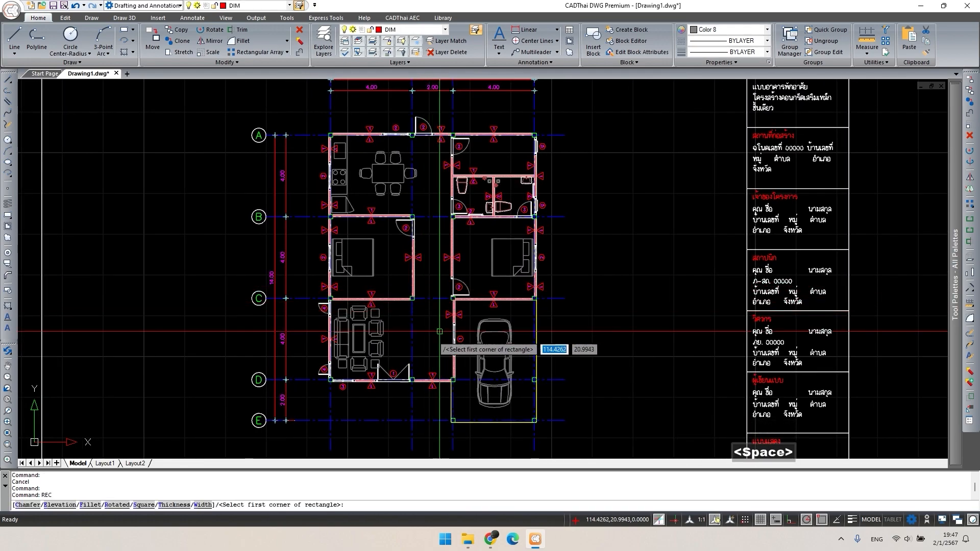
scroll(422, 350, "up", 3)
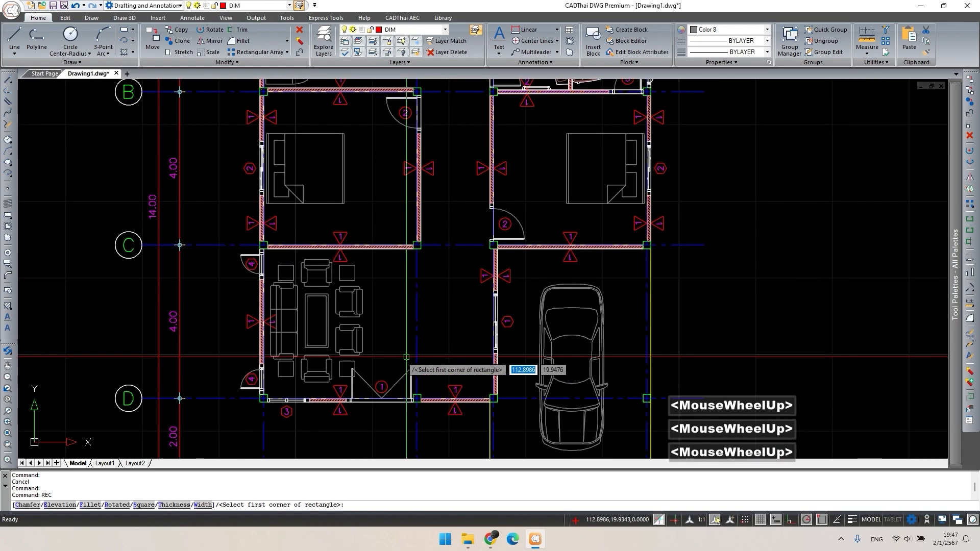
left_click(376, 302)
scroll(457, 322, "up", 2)
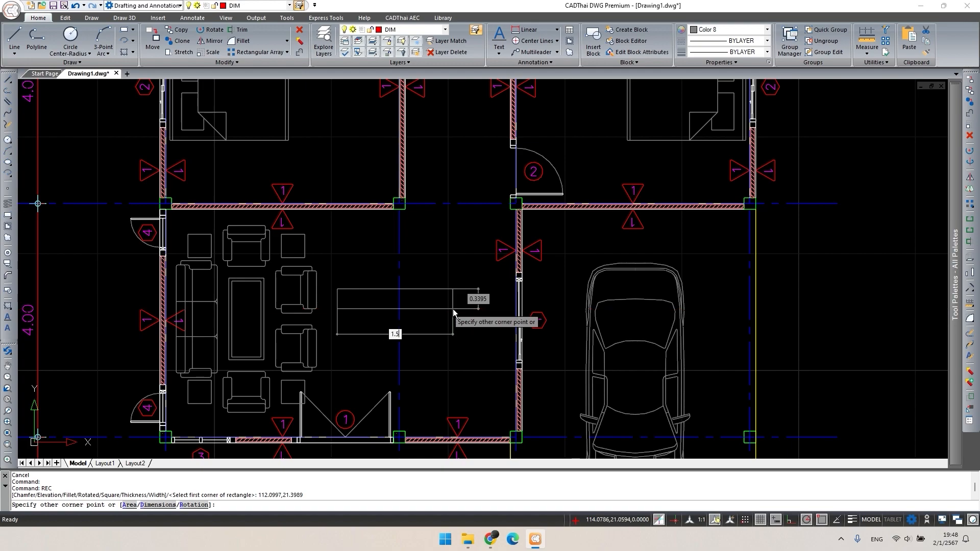
key("Tab")
type("0.3")
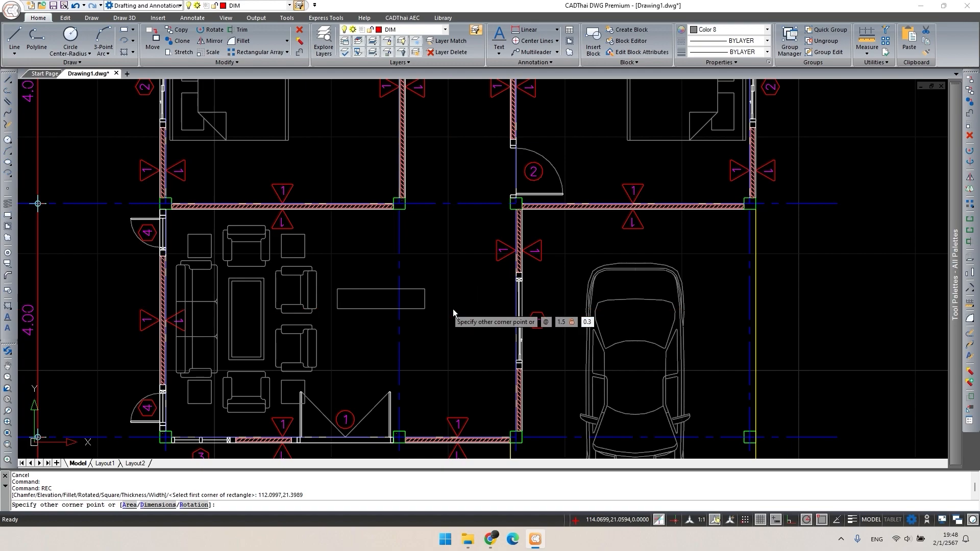
key("Return")
left_click(452, 309)
key("Escape")
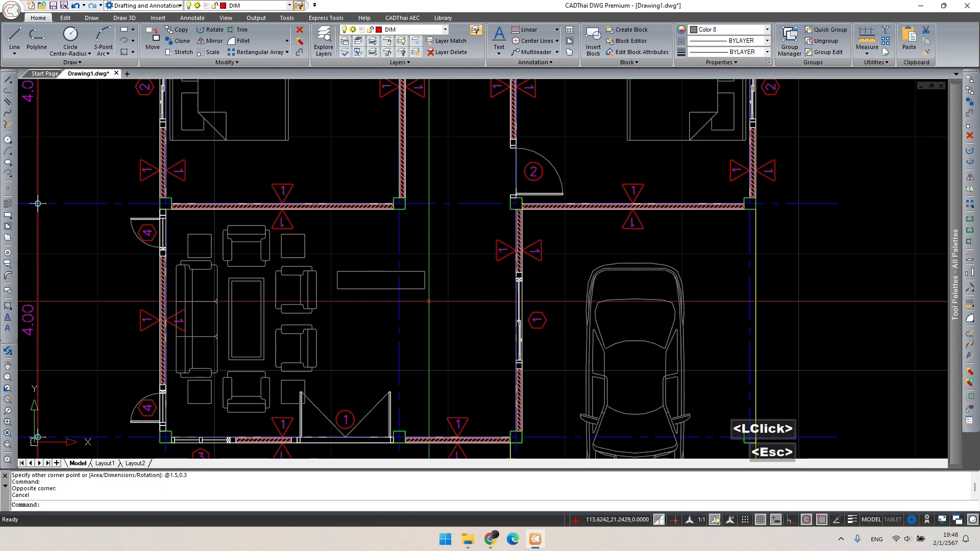
- Set the new rectangle's colour to ByLayer
scroll(438, 286, "up", 3)
double_click(429, 293)
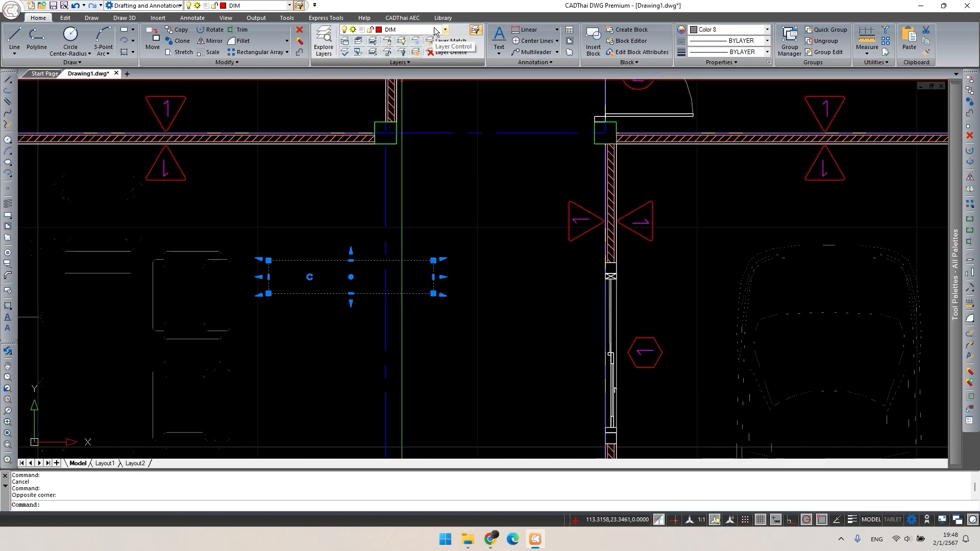
key("ctrl+1")
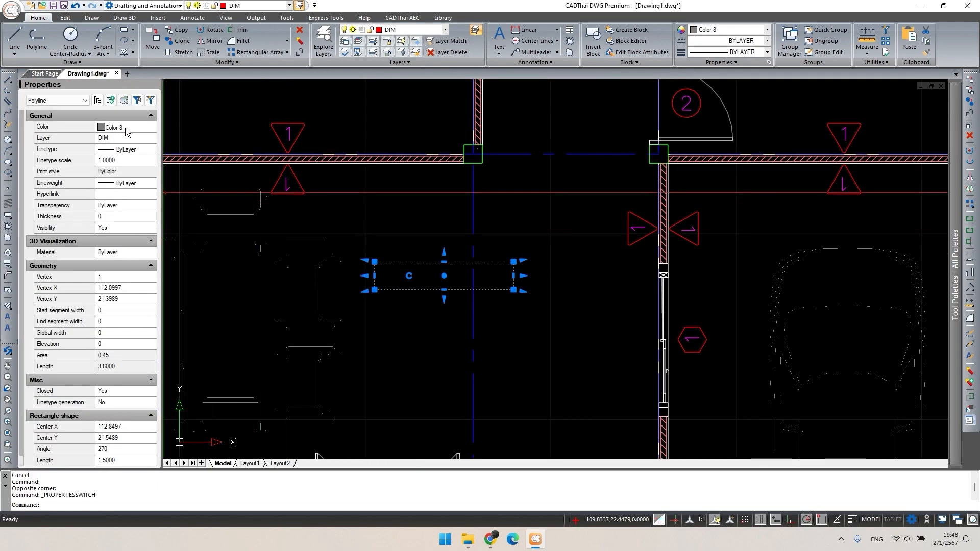
left_click(126, 129)
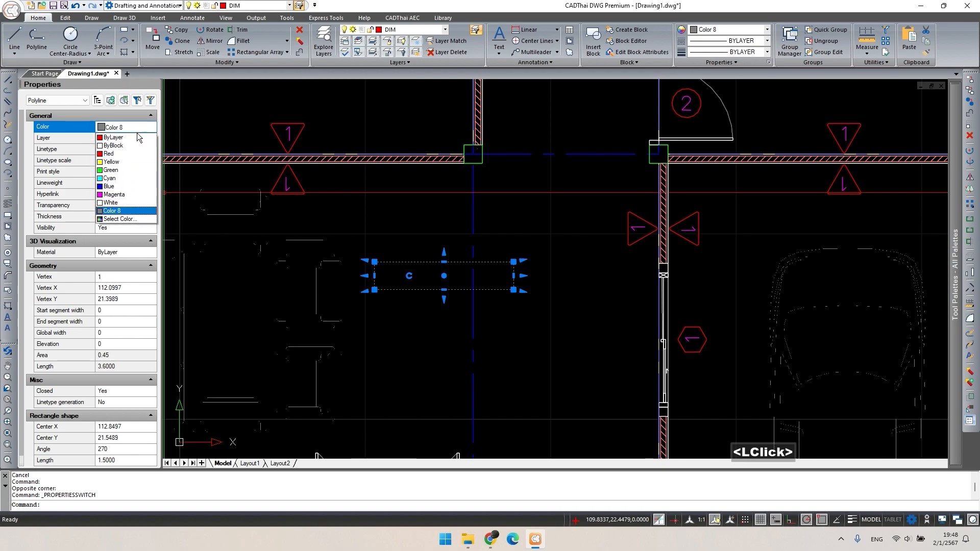
left_click(123, 138)
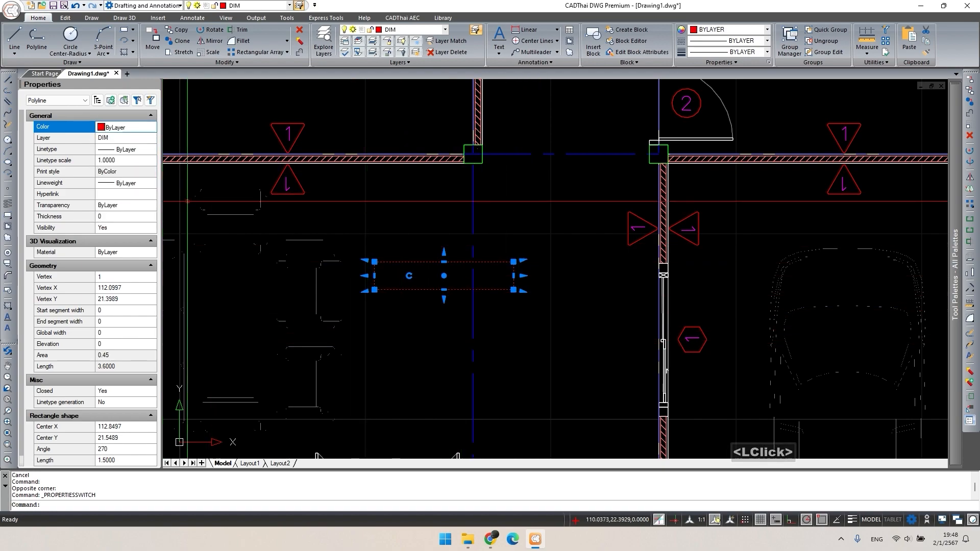
key("Escape")
middle_click_drag(401, 311, 417, 310)
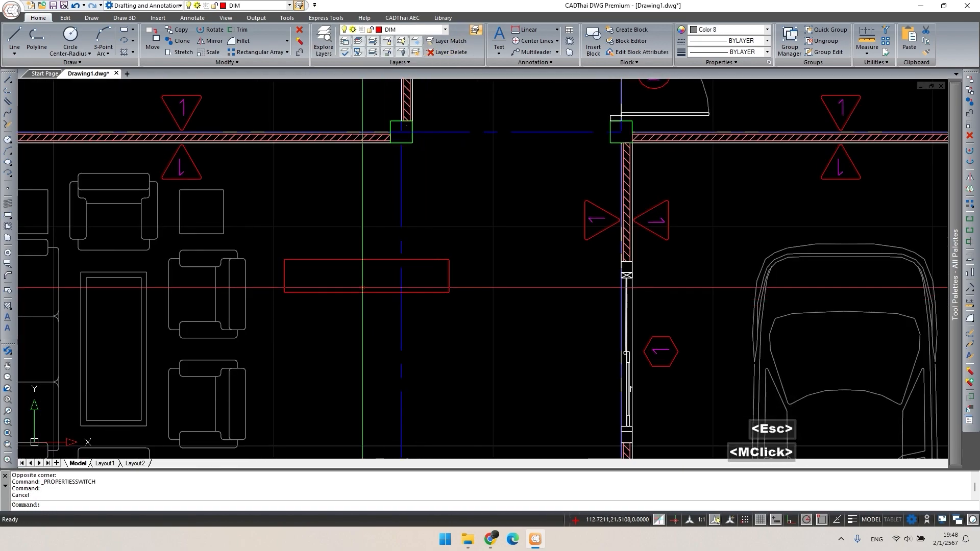
- Define a block attribute with the tag ชื่อห้อง and place it inside the rectangle
left_click(70, 19)
left_click(95, 20)
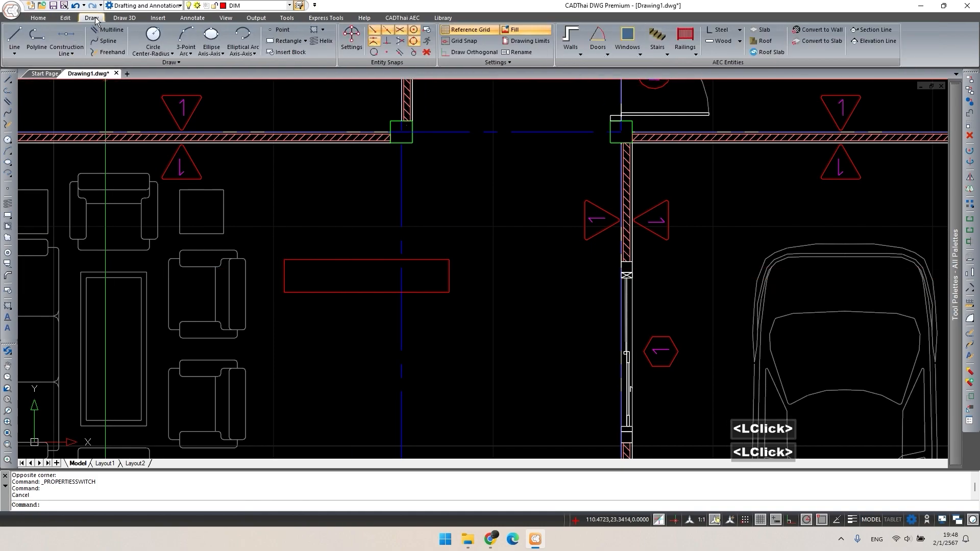
left_click(161, 19)
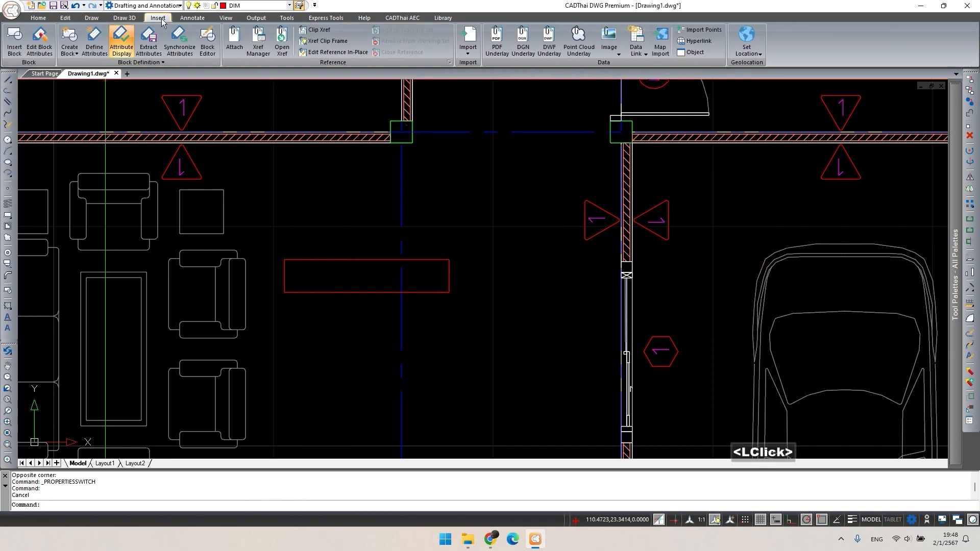
left_click(95, 43)
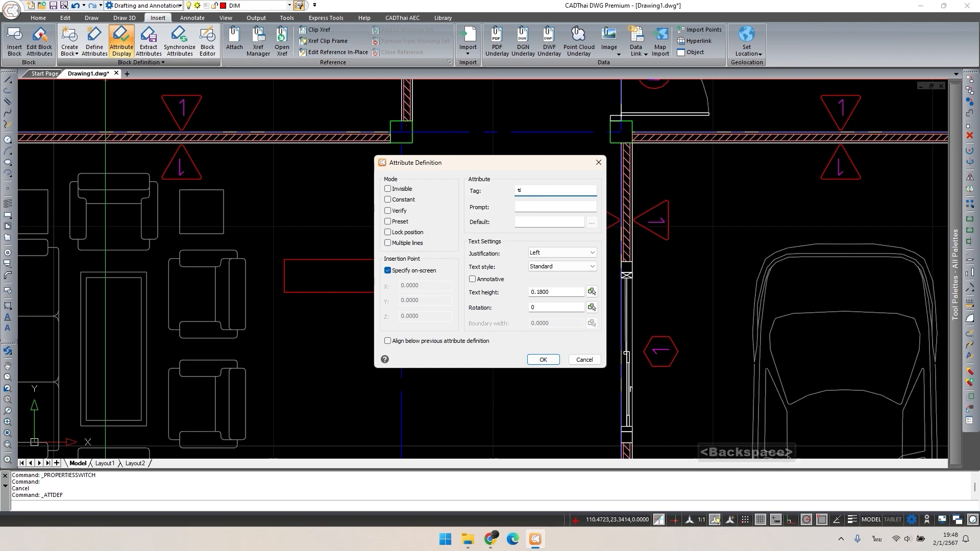
left_click(544, 359)
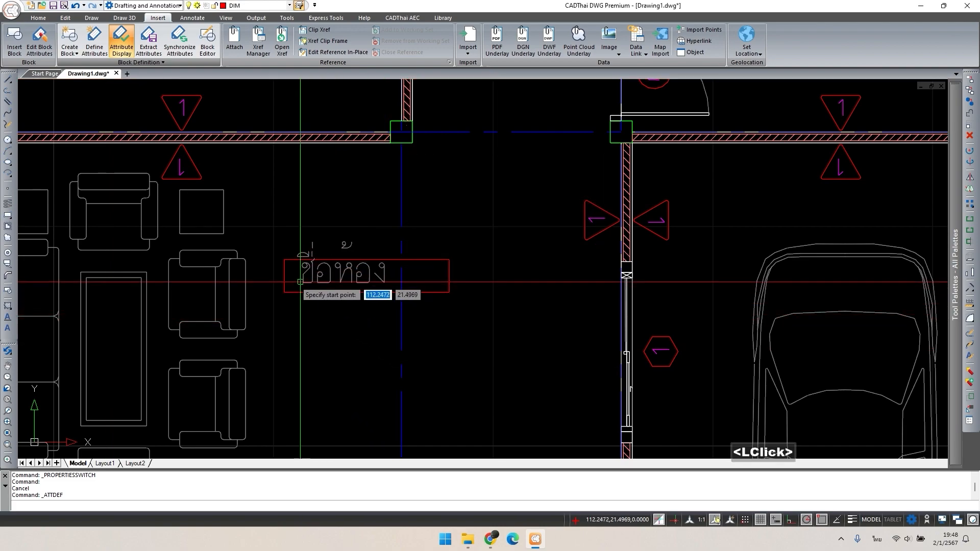
left_click(315, 285)
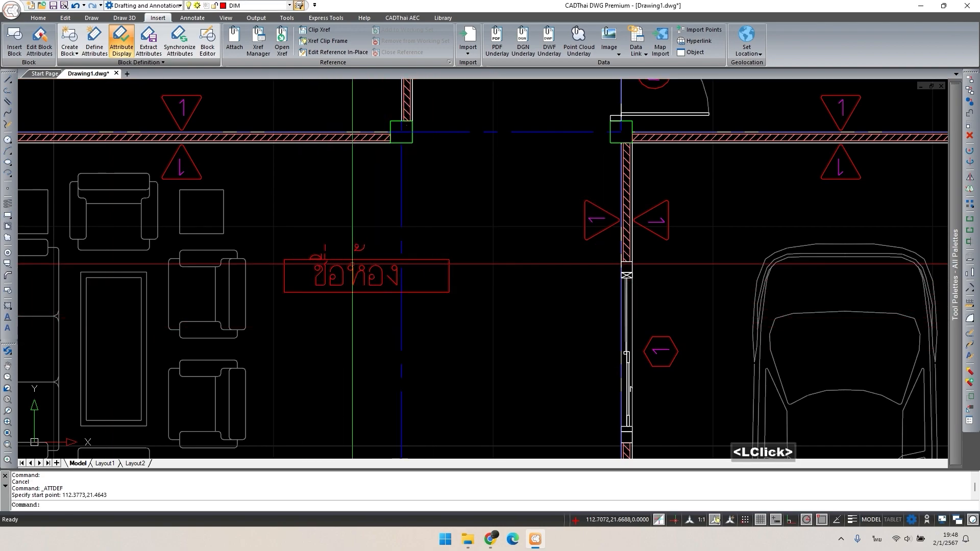
- Assign the ชื่อห้อง attribute to the SPACE layer
scroll(350, 264, "up", 2)
left_click(350, 278)
left_click(39, 19)
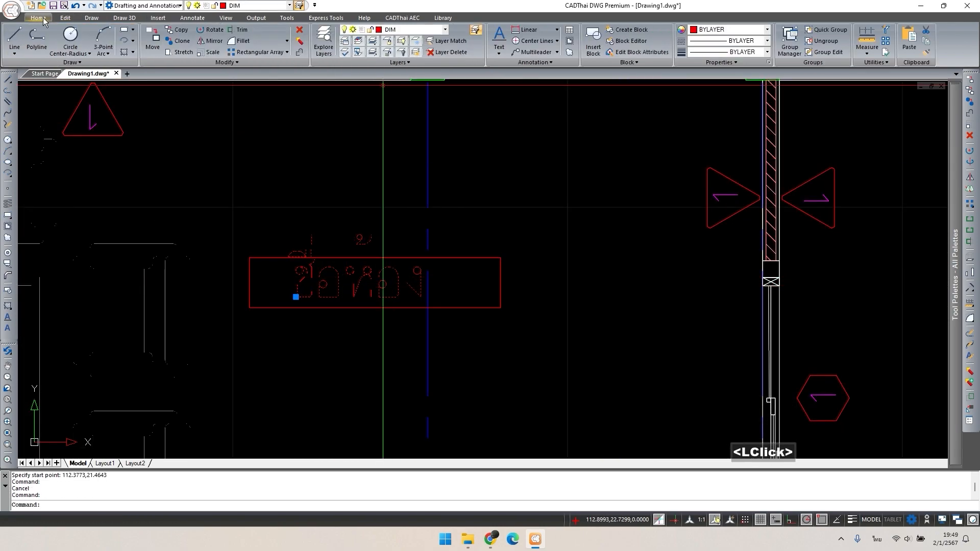
left_click(446, 30)
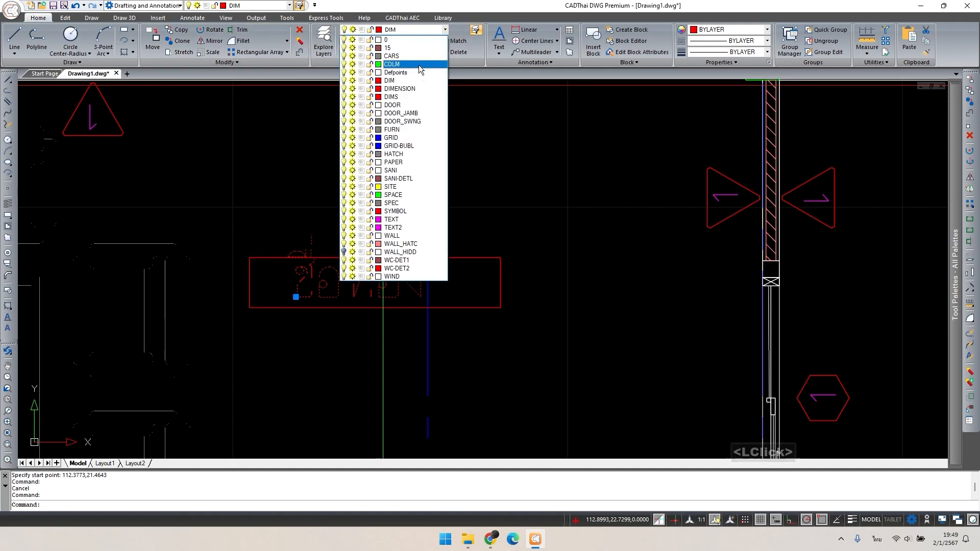
left_click(415, 198)
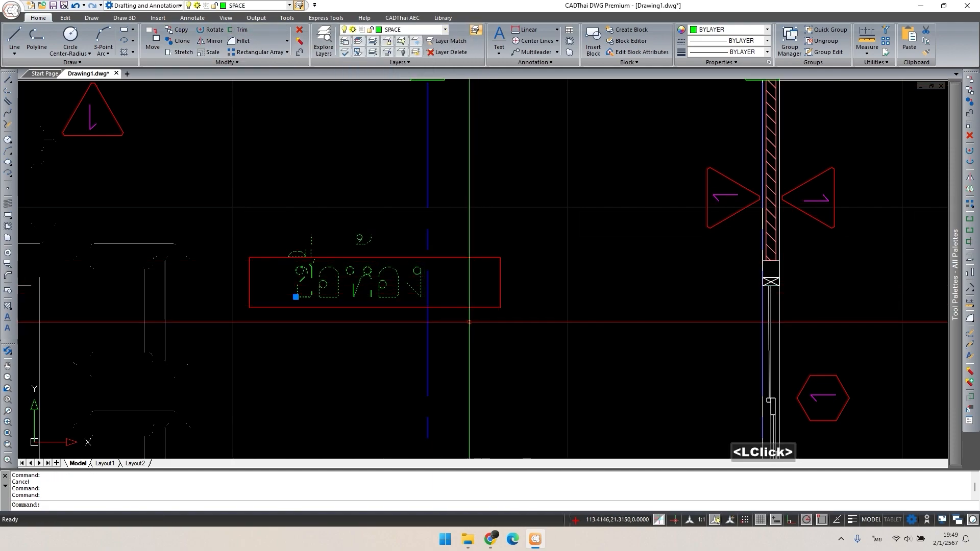
key("Escape")
- Stretch the rectangle's top edge upward to enclose the attribute's upper tone marks
left_click(497, 282)
left_click(375, 258)
left_click(376, 229)
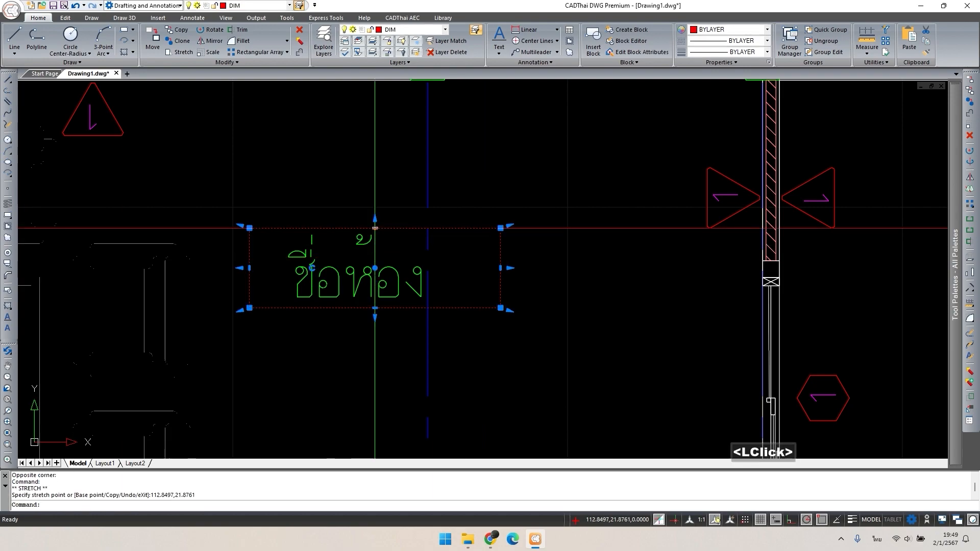
key("Escape")
- Move the ชื่อห้อง attribute toward the rectangle's left edge and scale it down from its lower-left corner
left_click(401, 288)
left_click(374, 277)
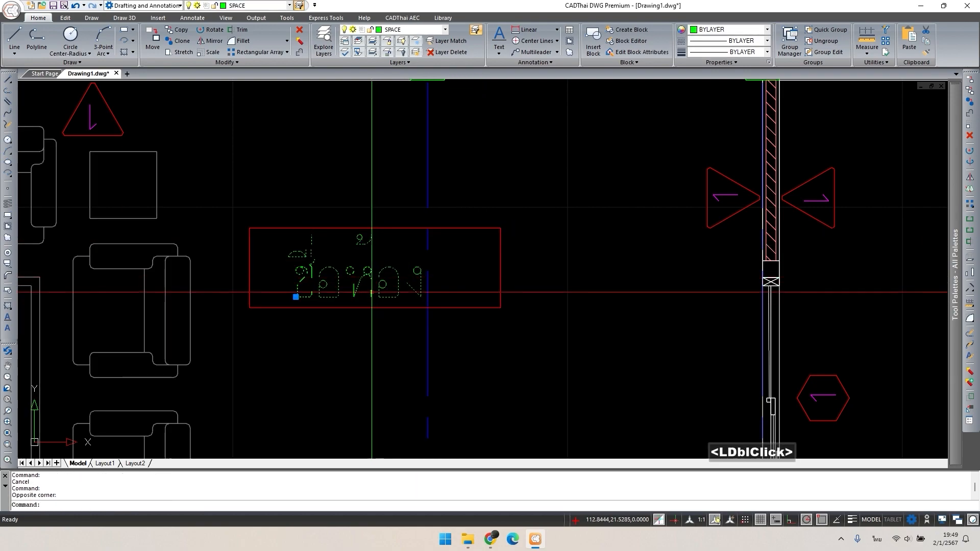
type("ท")
key("space")
key("Escape")
left_click(327, 286)
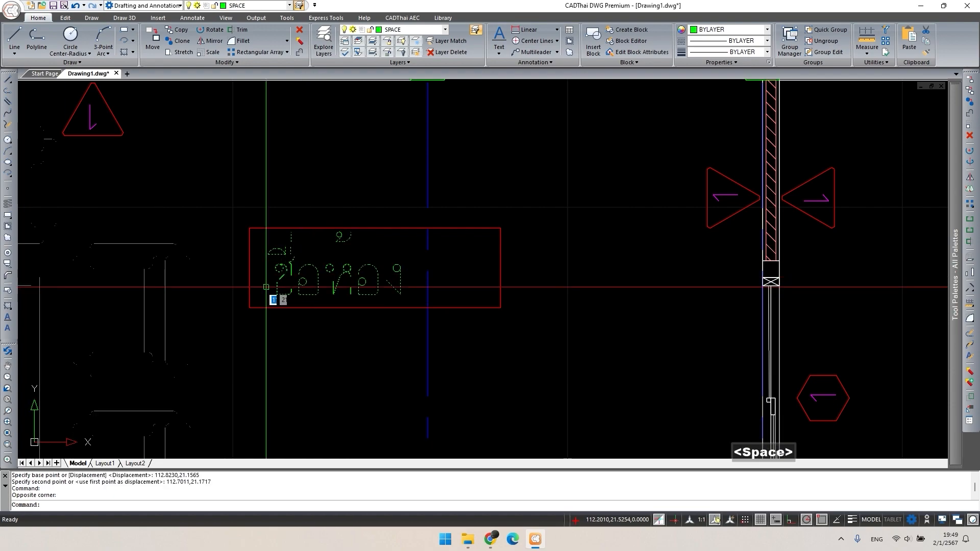
left_click(267, 295)
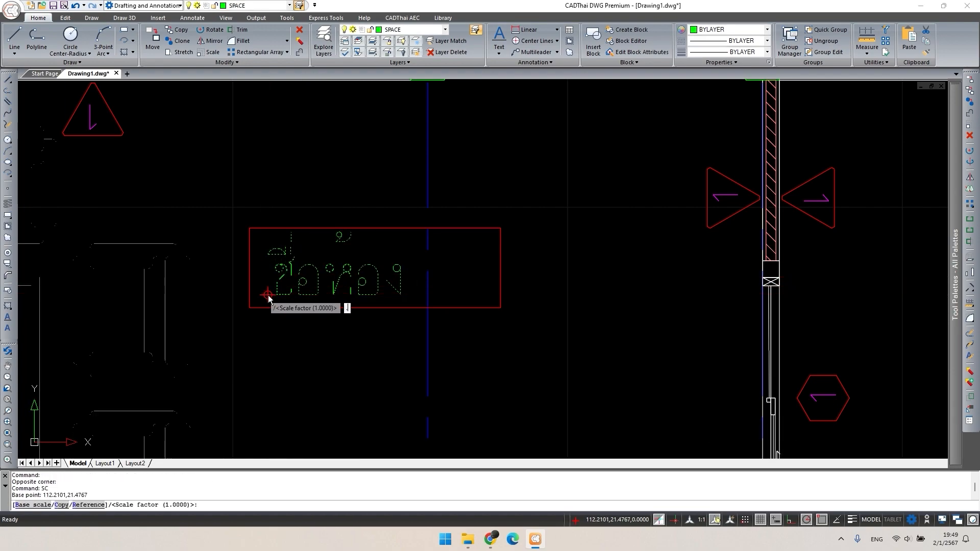
key("Return")
- Move the reduced ชื่อห้อง attribute to the middle of the rectangle
left_click(343, 281)
type("m")
key("space")
left_click(301, 347)
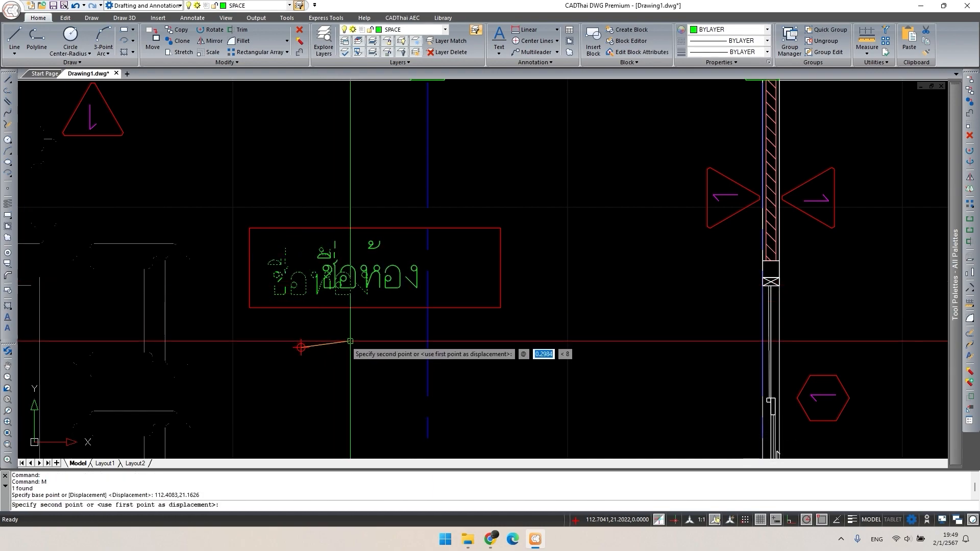
left_click(353, 341)
- Stretch the rectangle's top edge slightly downward to fit more closely around the text
left_click(360, 308)
left_click(375, 228)
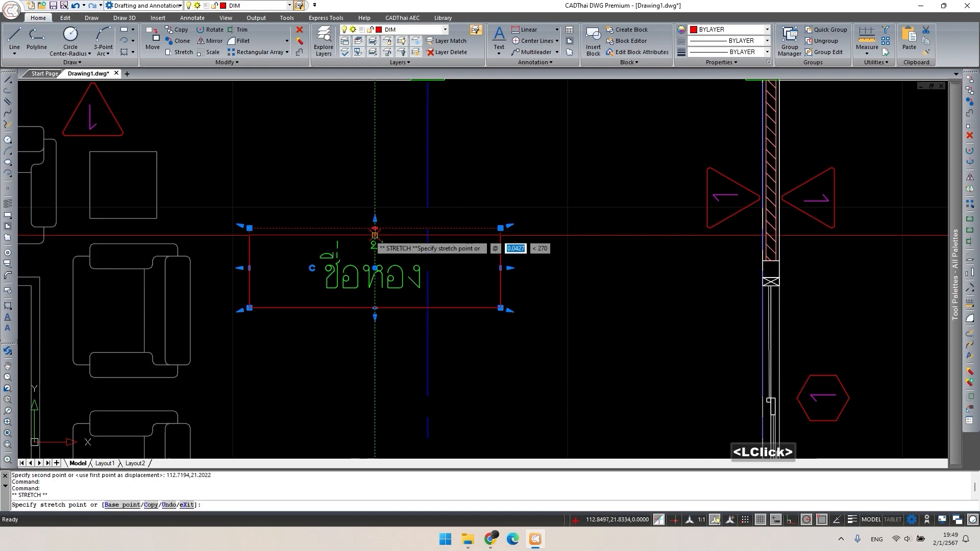
left_click(373, 236)
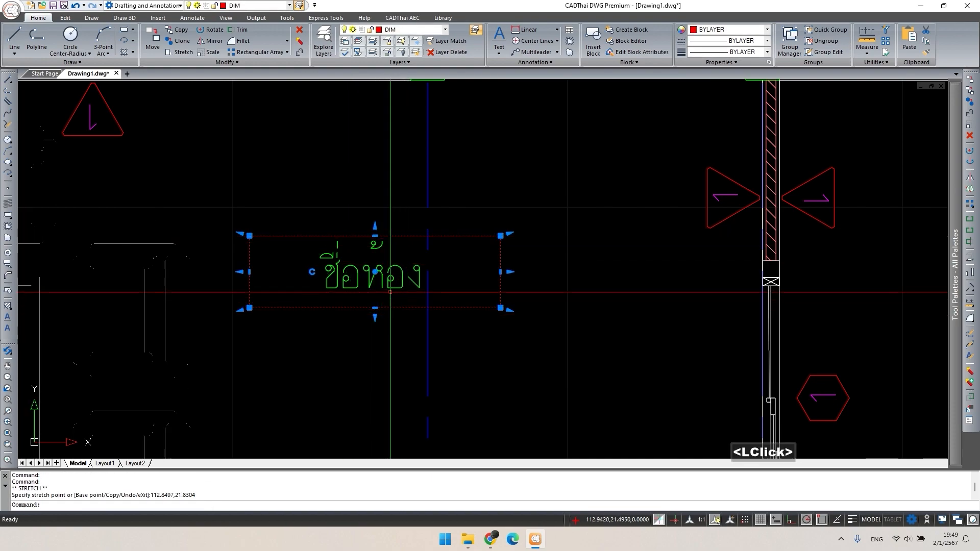
key("Escape")
- Copy the ชื่อห้อง attribute straight down by about 0.36 to just below the rectangle
left_click(385, 282)
left_click(372, 287)
type("co")
key("space")
left_click(384, 266)
left_click(384, 326)
key("Escape")
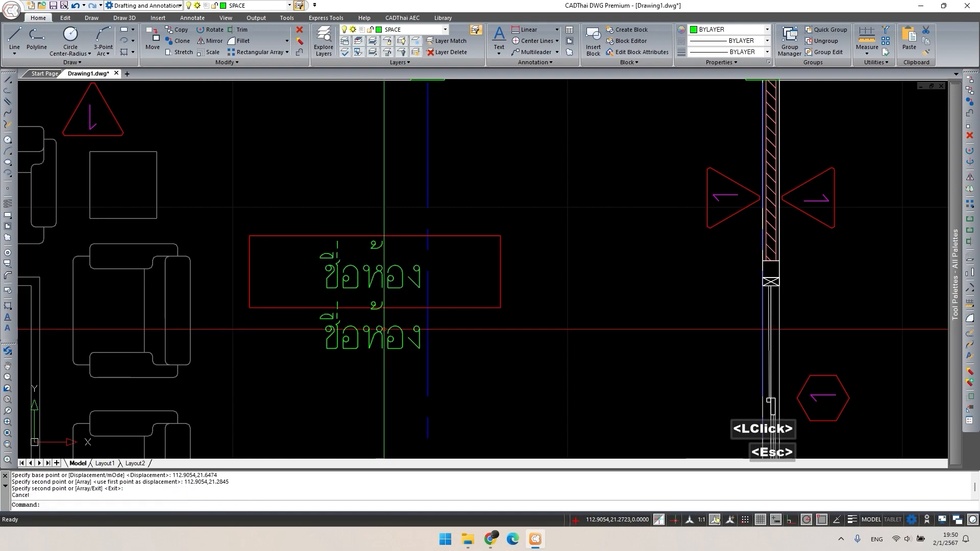
- Change the tag of the attribute copy below the rectangle to ระดับ
double_click(383, 332)
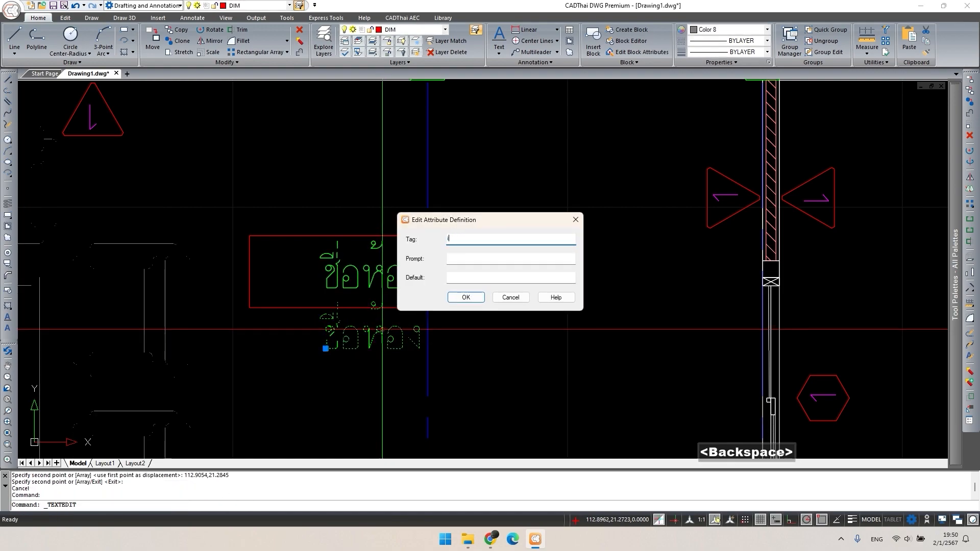
type("ระดับ")
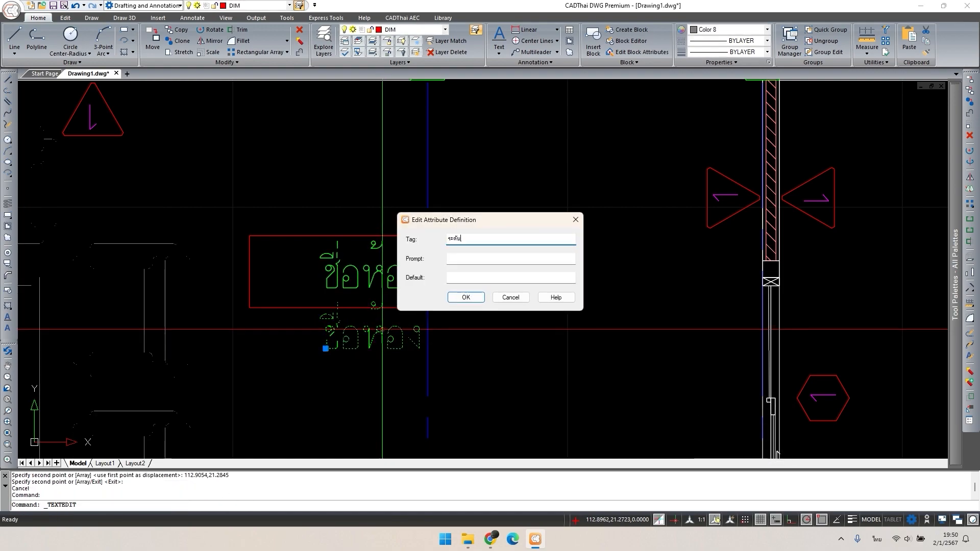
left_click(472, 299)
key("Escape")
- Copy the ระดับ attribute horizontally to the left, under the rectangle's left end
left_click(384, 348)
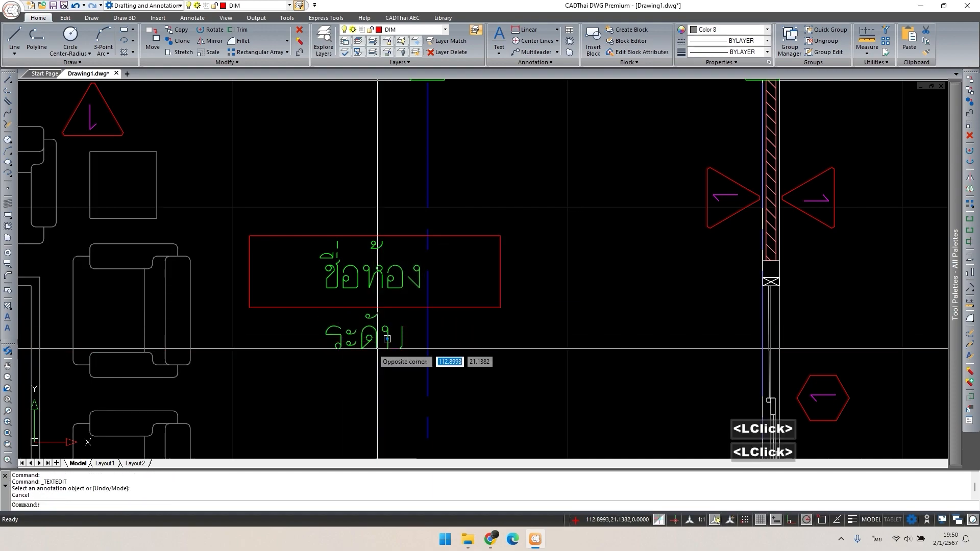
left_click(378, 360)
type("co")
key("Return")
left_click(363, 373)
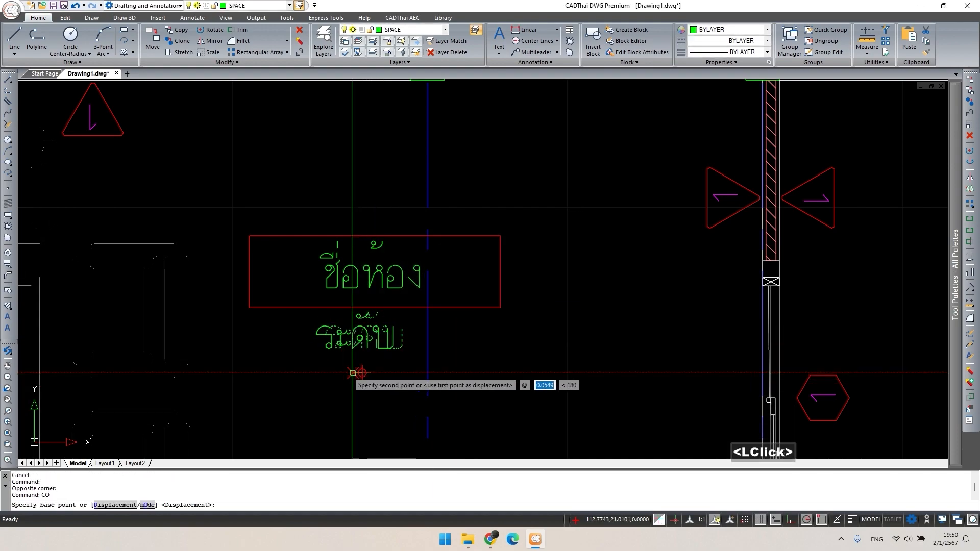
left_click(287, 373)
key("Escape")
- Change the tag of the left attribute copy to ฝ้า
double_click(296, 337)
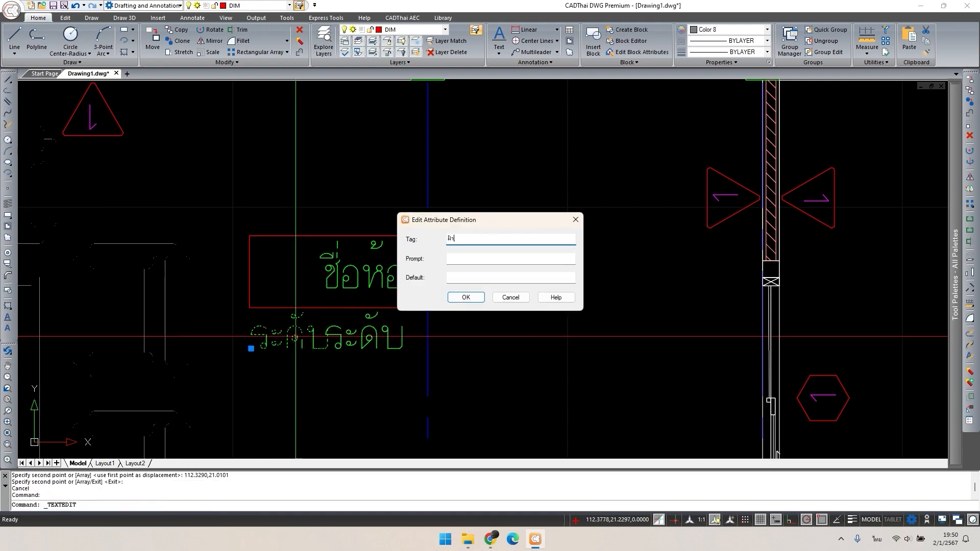
left_click(465, 297)
key("Escape")
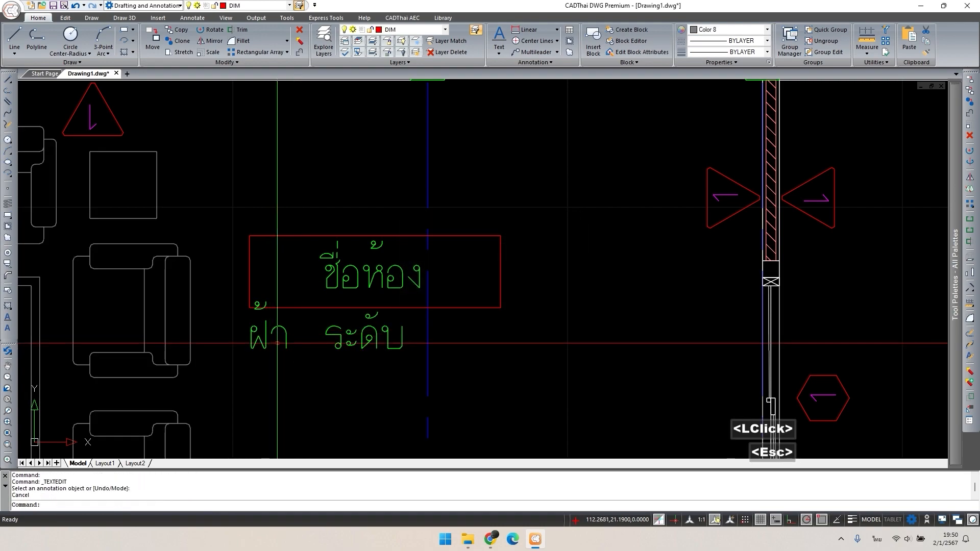
- Copy the ฝ้า attribute horizontally about 1.16 to the right, under the name rectangle's right end
left_click(270, 340)
type("co")
key("space")
left_click(268, 360)
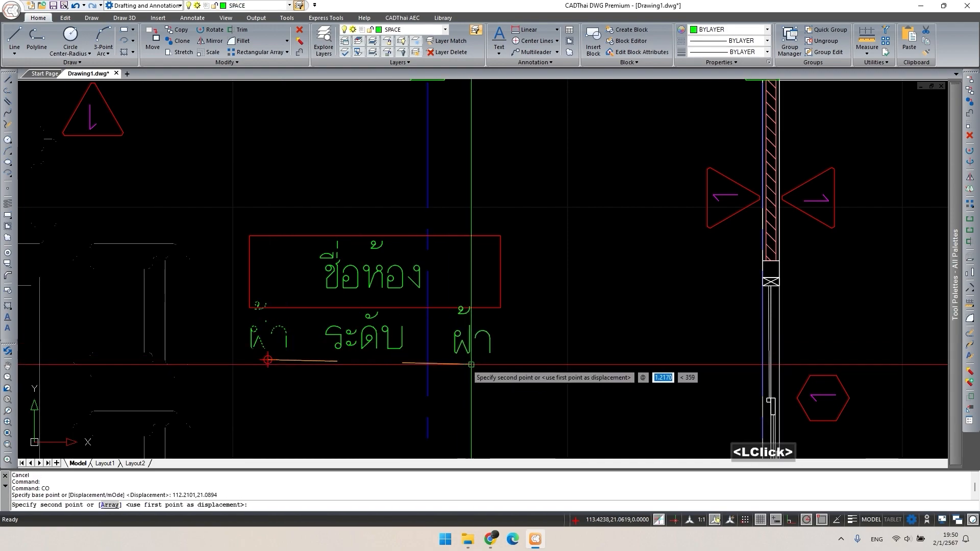
left_click(461, 359)
key("Escape")
- Change the tag of the leftmost attribute below the rectangle to พื้น
double_click(285, 332)
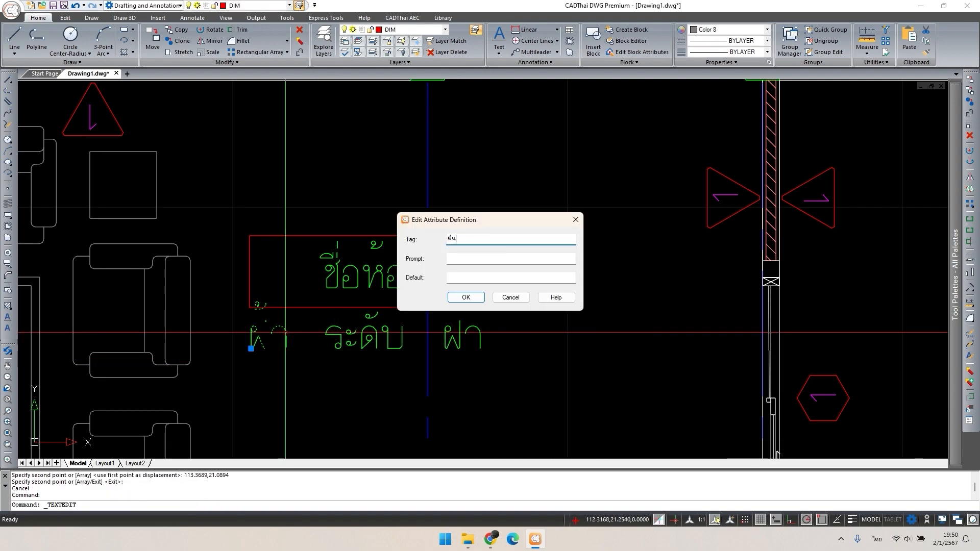
left_click(465, 297)
key("Escape")
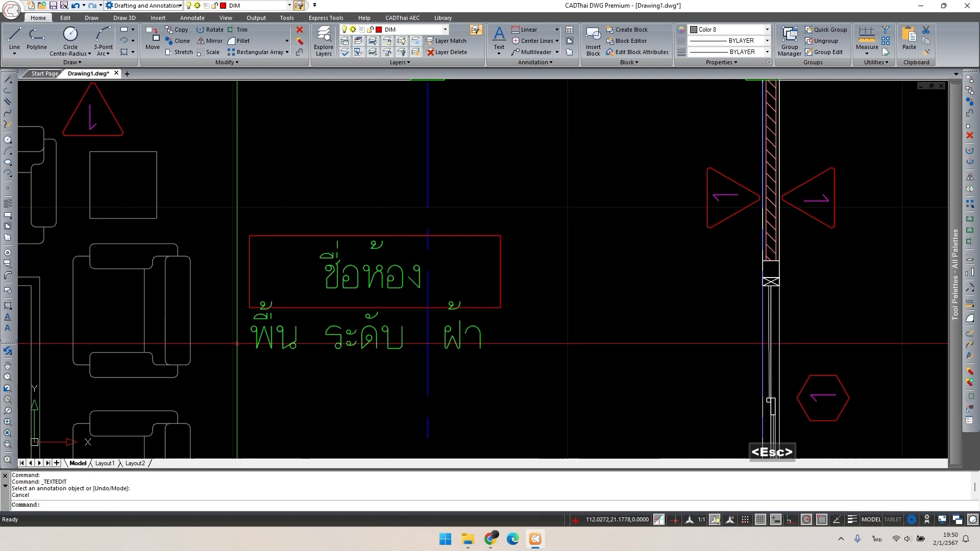
key("Escape")
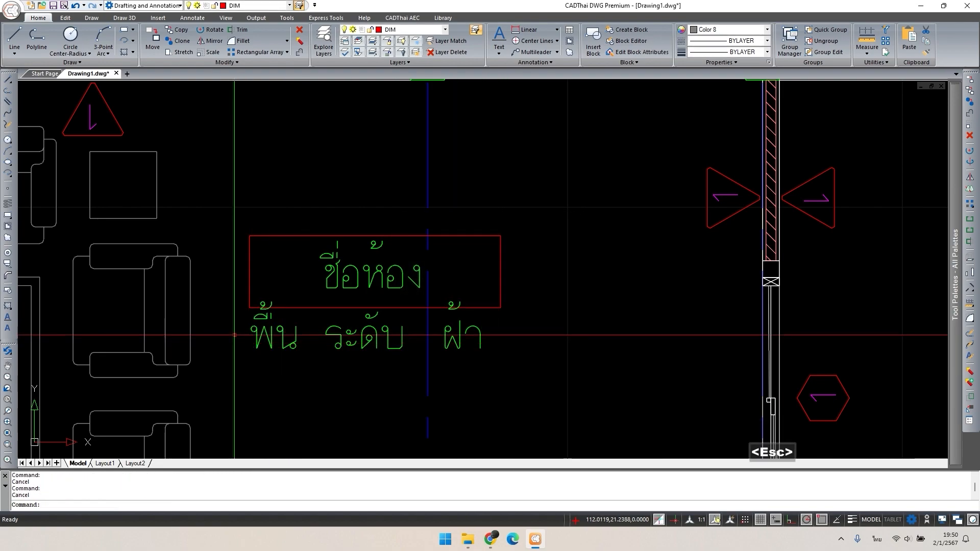
- Draw a rectangle around the พื้น attribute, starting from the lower-left corner of the name rectangle
type("rec")
key("space")
left_click(249, 307)
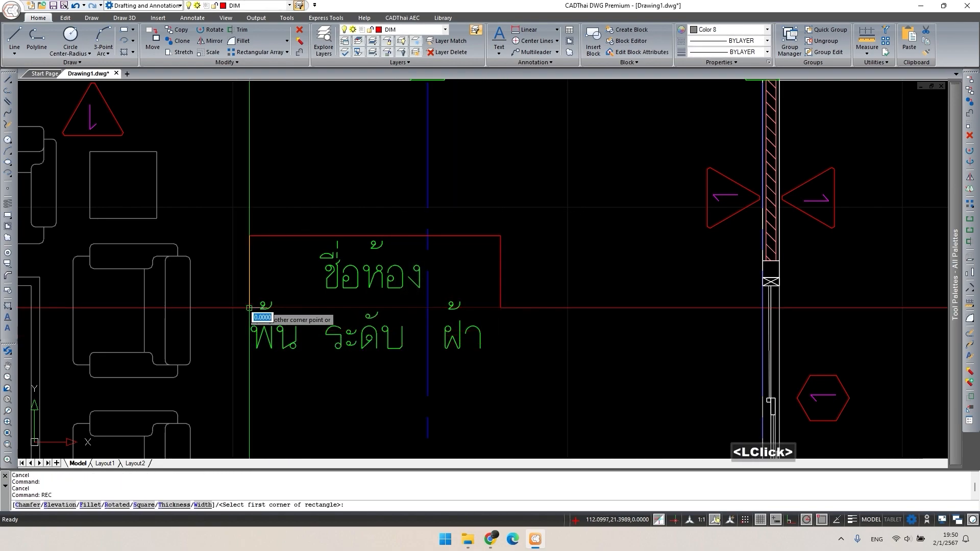
left_click(315, 362)
key("Escape")
- Copy the พื้น cell rectangle to its right edge and stretch the copy's right side to enclose the ระดับ attribute
left_click(250, 357)
type("co")
key("space")
left_click(249, 361)
left_click(315, 362)
key("Escape")
left_click(376, 359)
left_click(370, 364)
left_click(382, 335)
left_click(429, 336)
key("Escape")
- Copy the พื้น cell rectangle around the ฝ้า attribute, aligning its upper-right corner with the name rectangle's lower-right corner
left_click(284, 363)
type("co")
key("space")
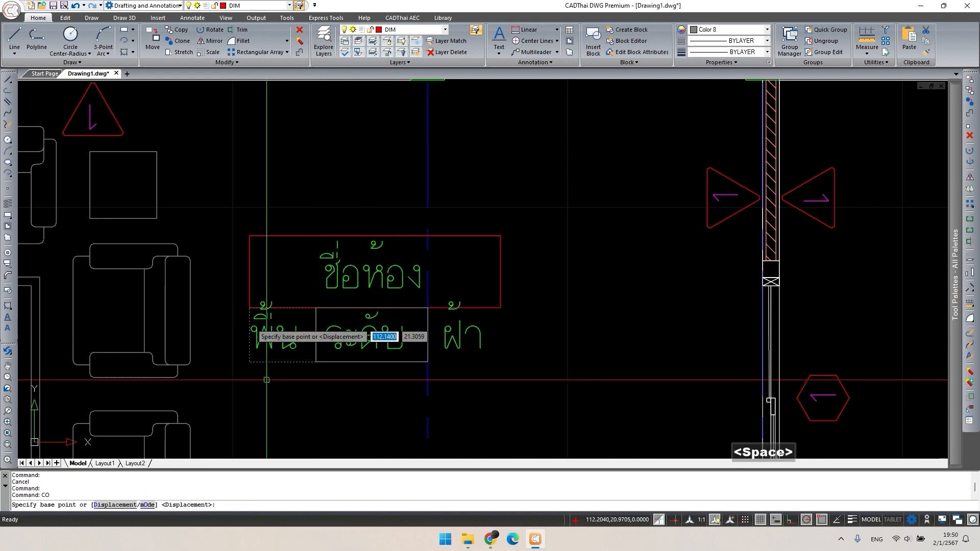
left_click(315, 307)
left_click(500, 308)
key("Escape")
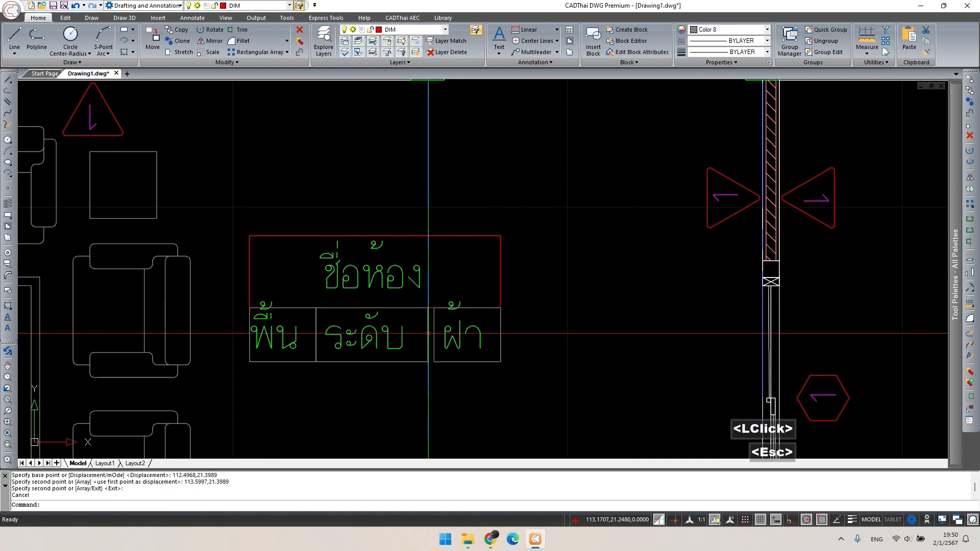
- Stretch the right edge of the ระดับ cell rectangle to meet the ฝ้า cell
left_click(428, 334)
left_click(428, 337)
left_click(399, 362)
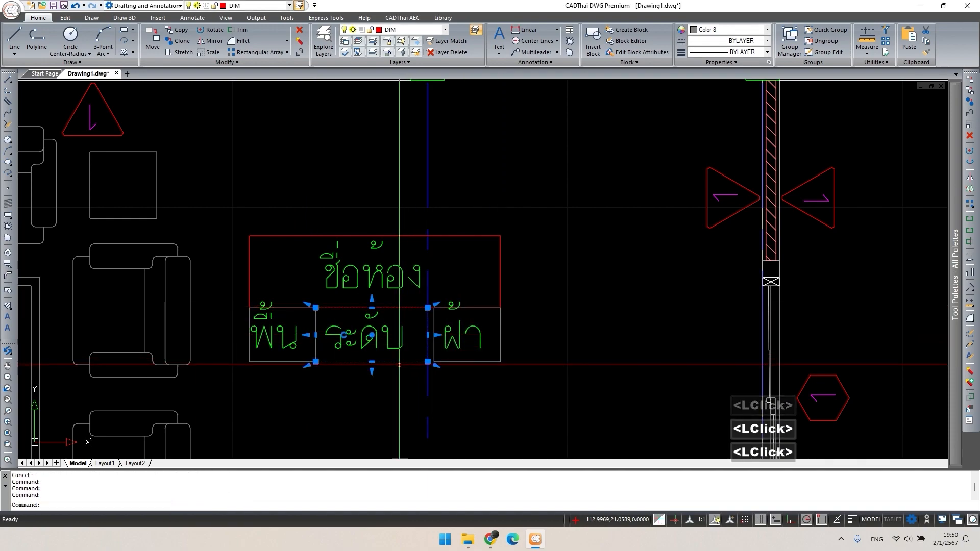
left_click(427, 337)
key("Escape")
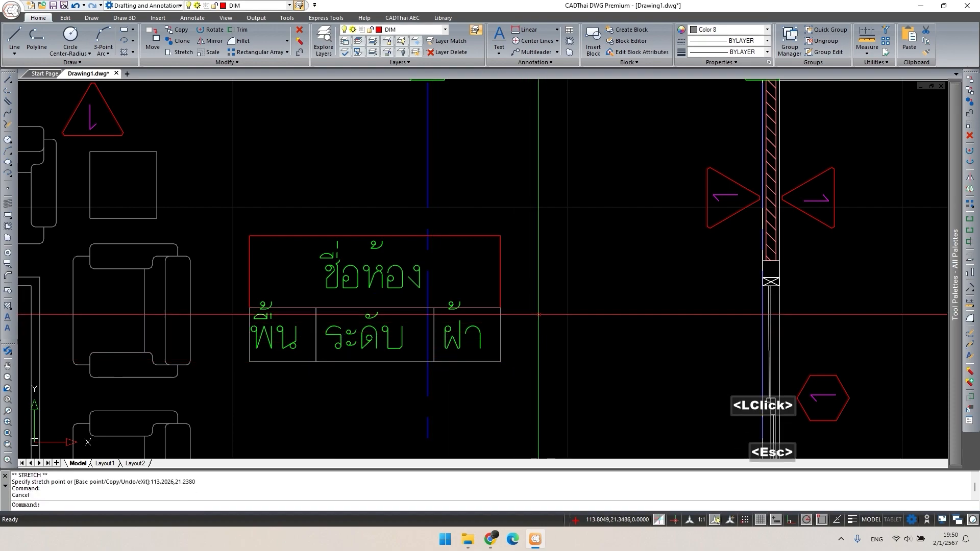
- Match the properties of the red name rectangle onto the three cell rectangles below it
type("MA")
key("space")
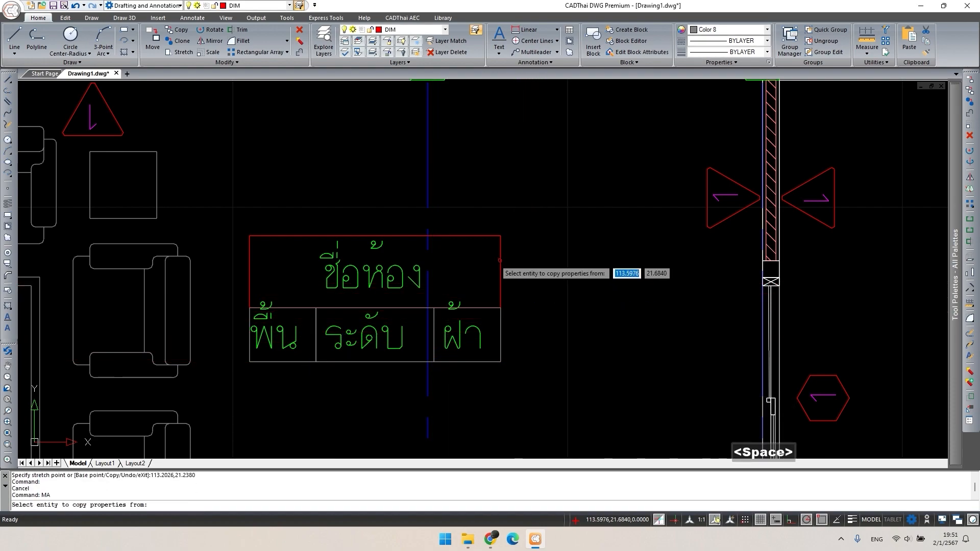
left_click(499, 260)
left_click(243, 296)
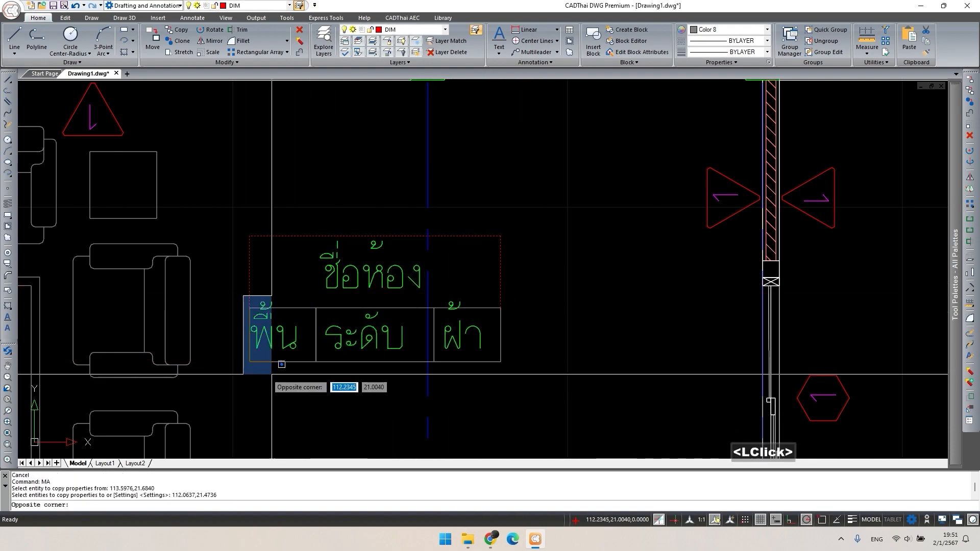
left_click(241, 344)
left_click(335, 373)
left_click(314, 360)
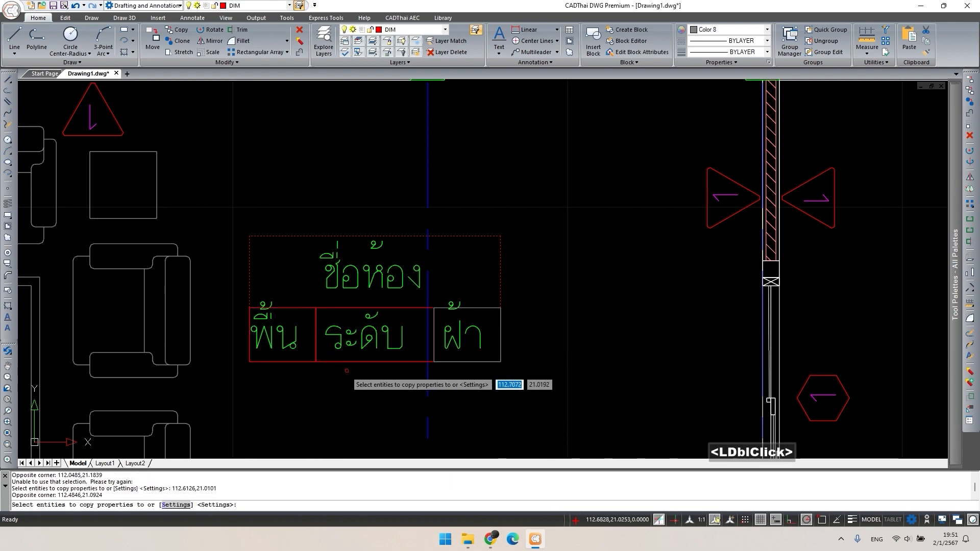
left_click(498, 373)
left_click(479, 357)
key("space")
key("Escape")
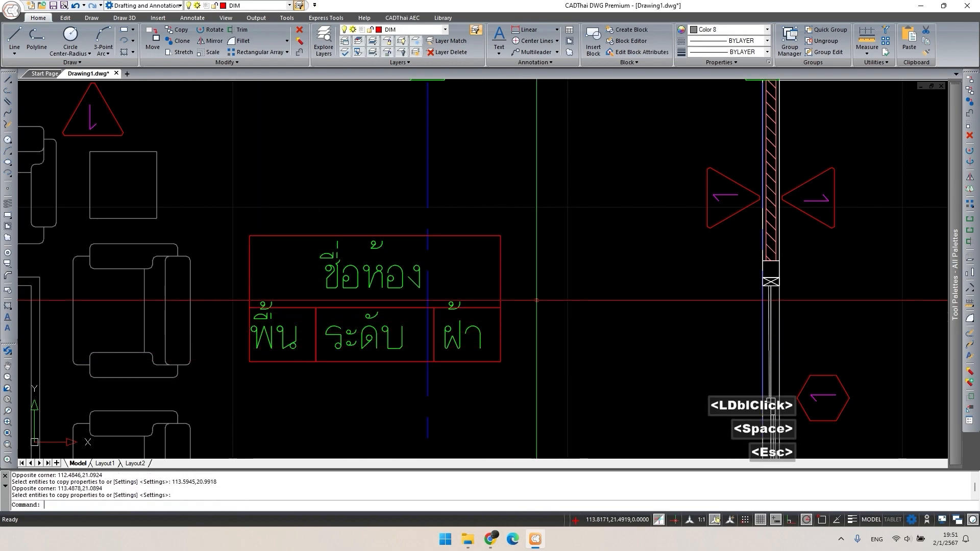
- Turn the four rectangles and four attributes of the tag into a block named Room Name
middle_click_drag(533, 300, 514, 298)
key("Escape")
left_click(203, 224)
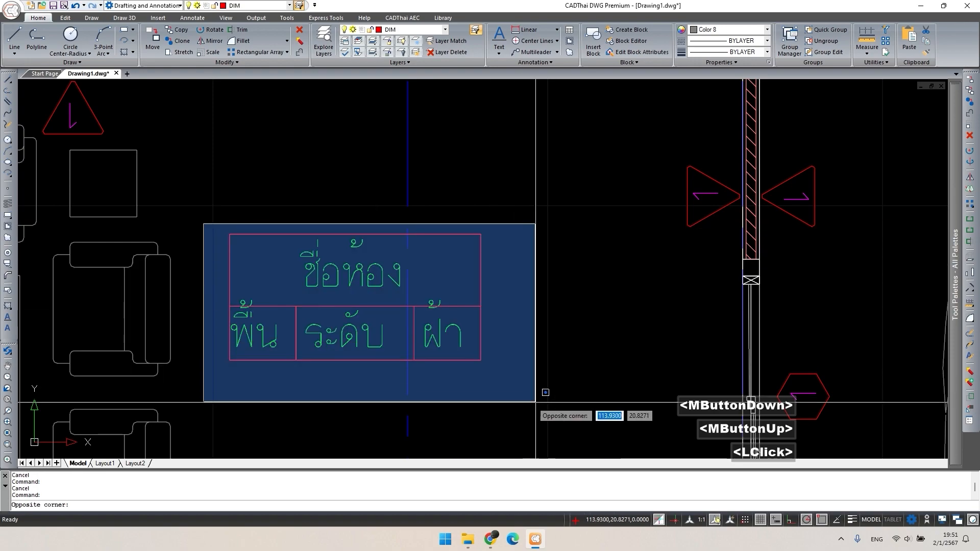
left_click(530, 397)
type("ma")
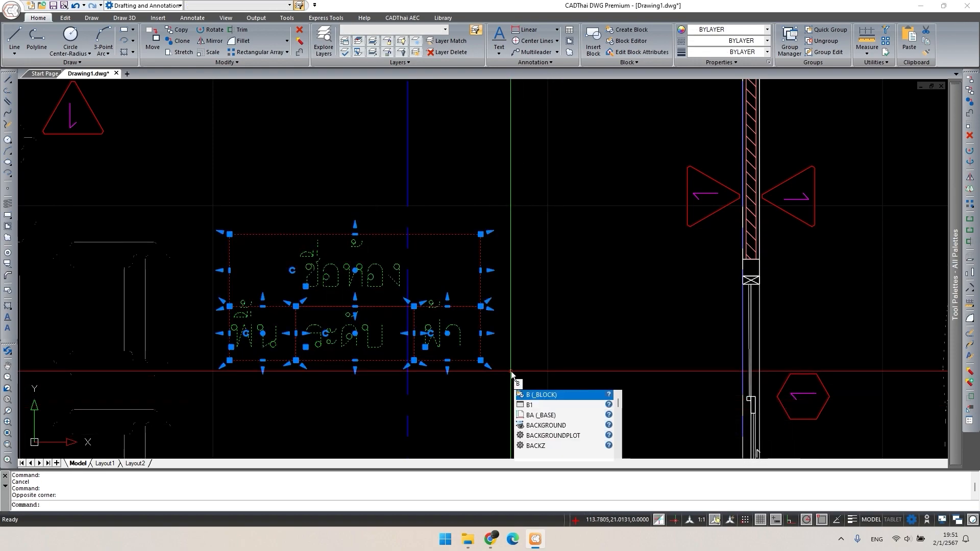
key("space")
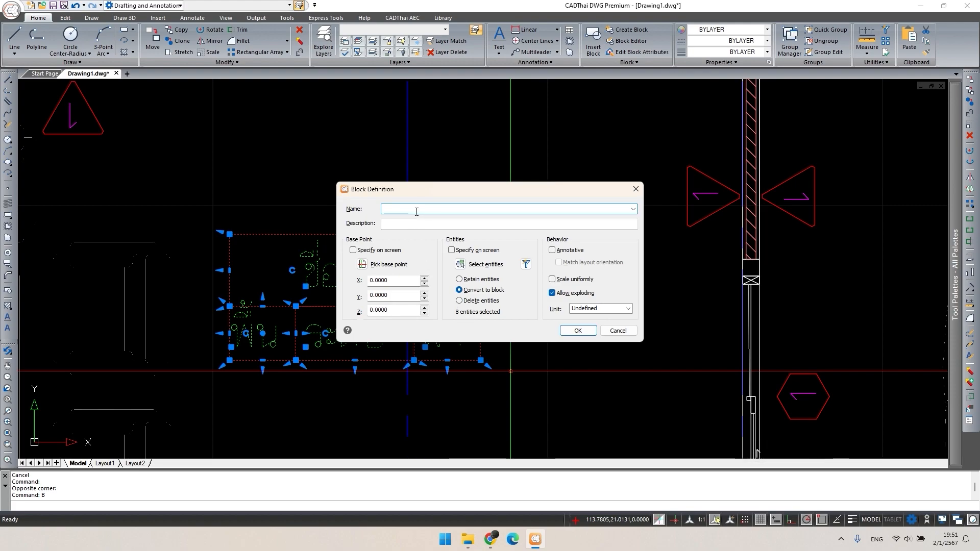
left_click(576, 334)
- Move the Room Name block down and left, next to the living room armchairs
middle_click_drag(352, 238, 352, 229)
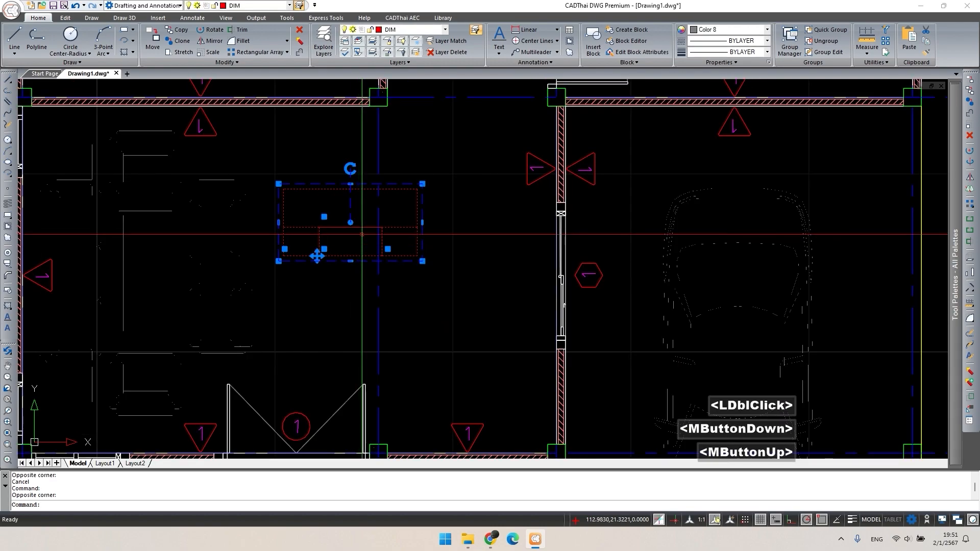
type("M")
key("space")
left_click(362, 202)
scroll(369, 239, "down", 1)
middle_click_drag(373, 263, 366, 251)
left_click(367, 251)
key("Escape")
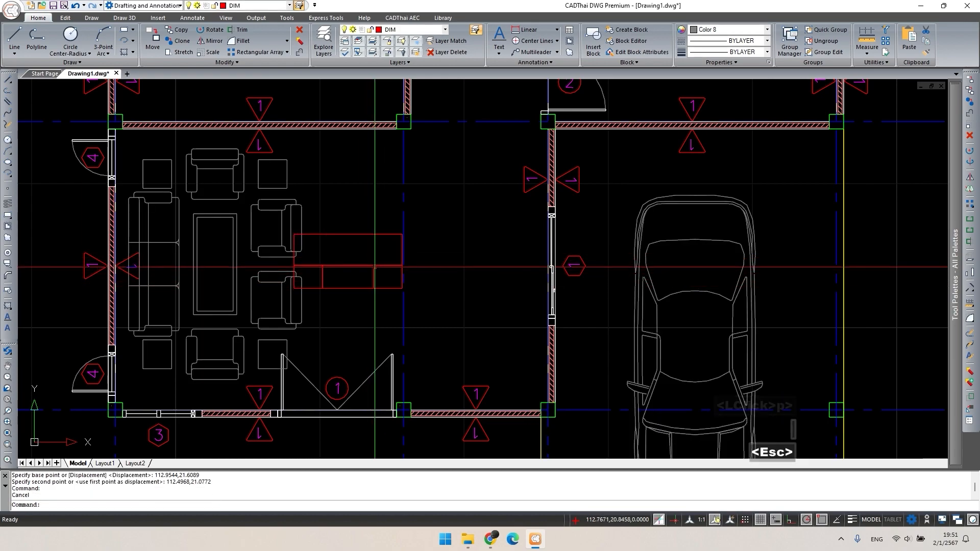
- Open the Room Name block's attributes and set พื้น to F1 and ฝ้า to C1
left_click(372, 265)
double_click(321, 288)
left_click(329, 180)
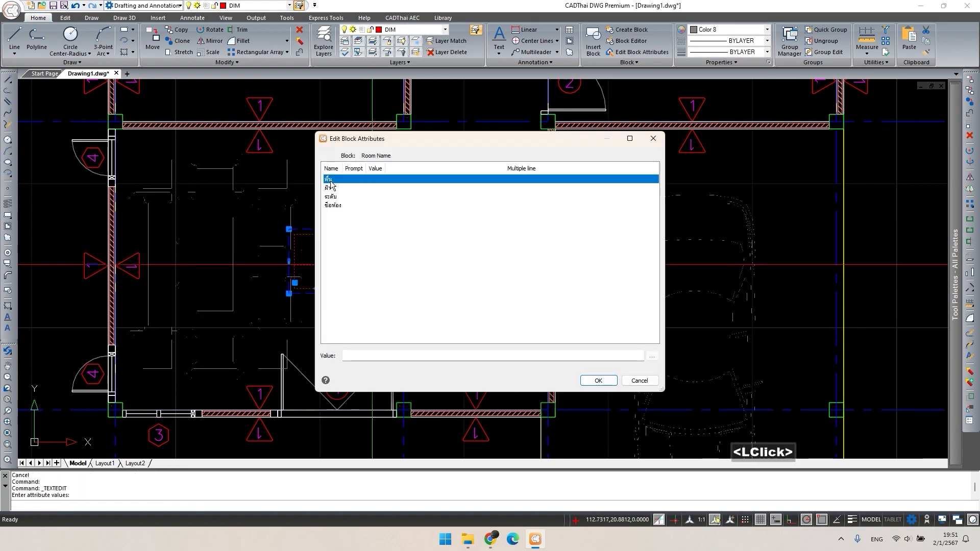
left_click(382, 360)
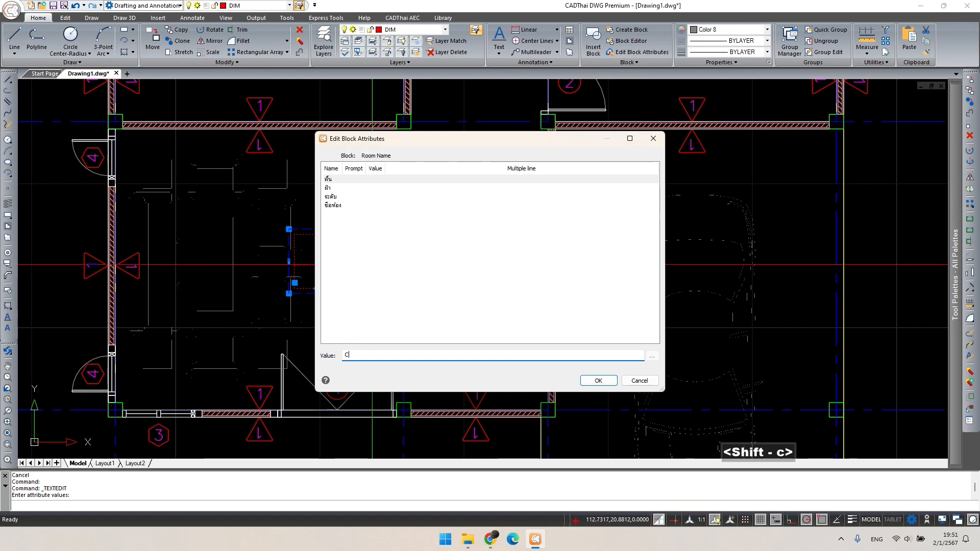
type("F1")
left_click(346, 187)
left_click(387, 356)
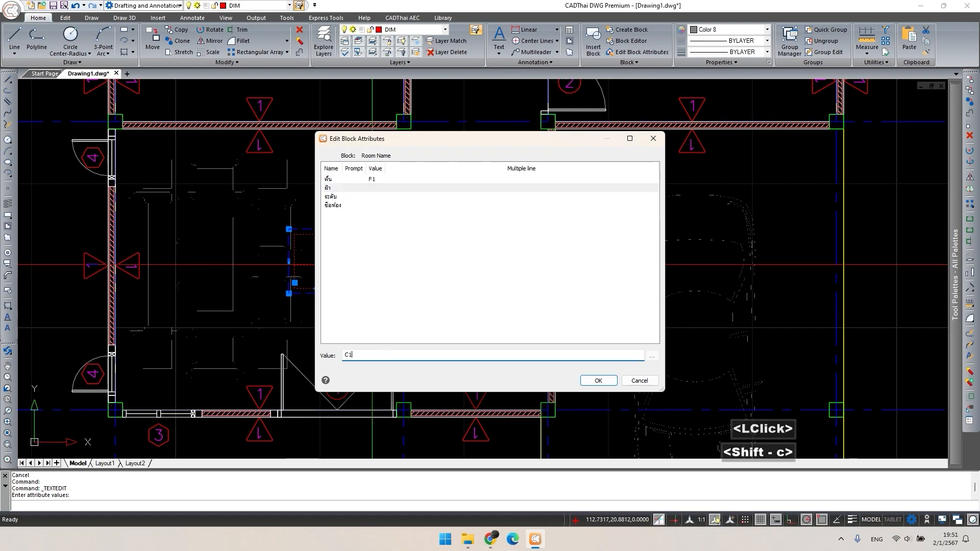
type("C1")
- Set the block's ระดับ attribute to +0.2 and ชื่อห้อง to ห้องนั่งเล่น, and apply the values
left_click(377, 197)
left_click(424, 359)
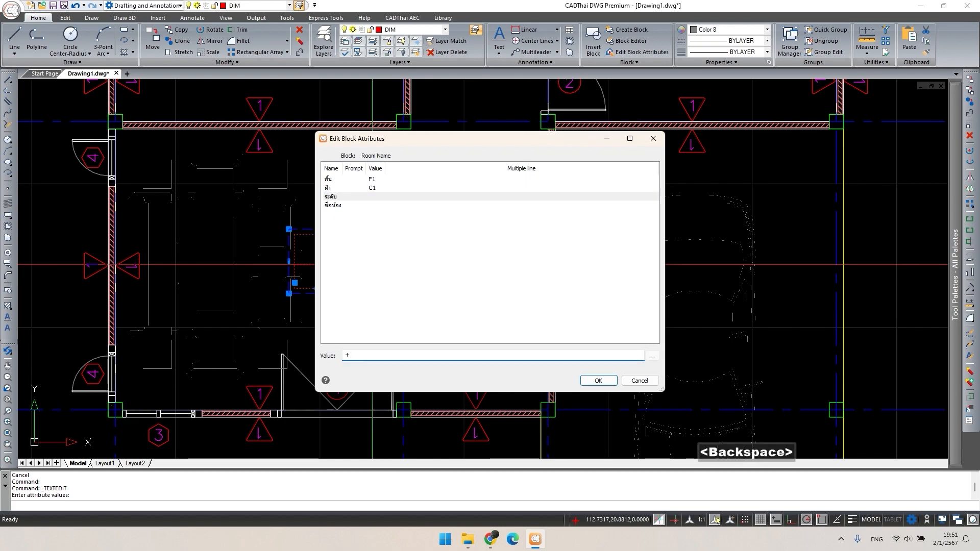
type("+0.2")
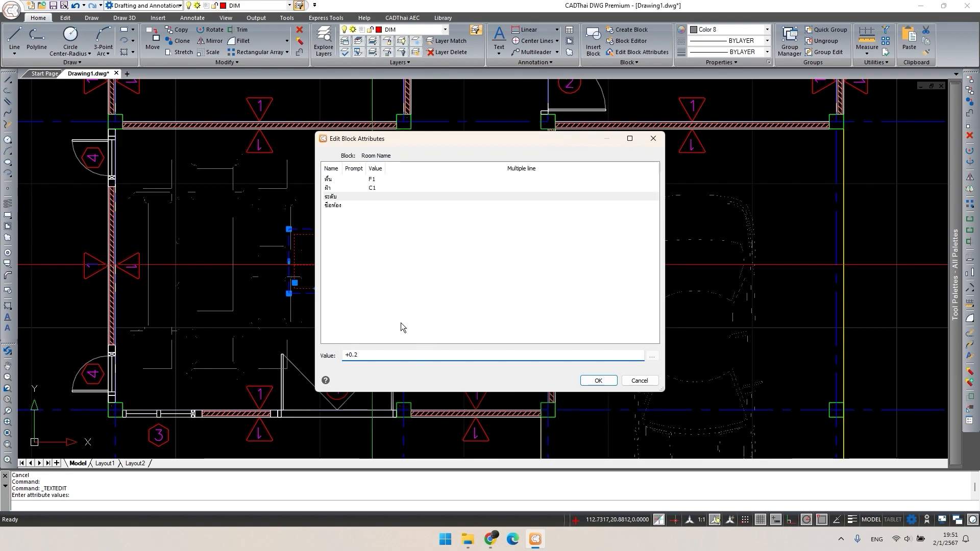
key("Return")
left_click(387, 360)
type("s")
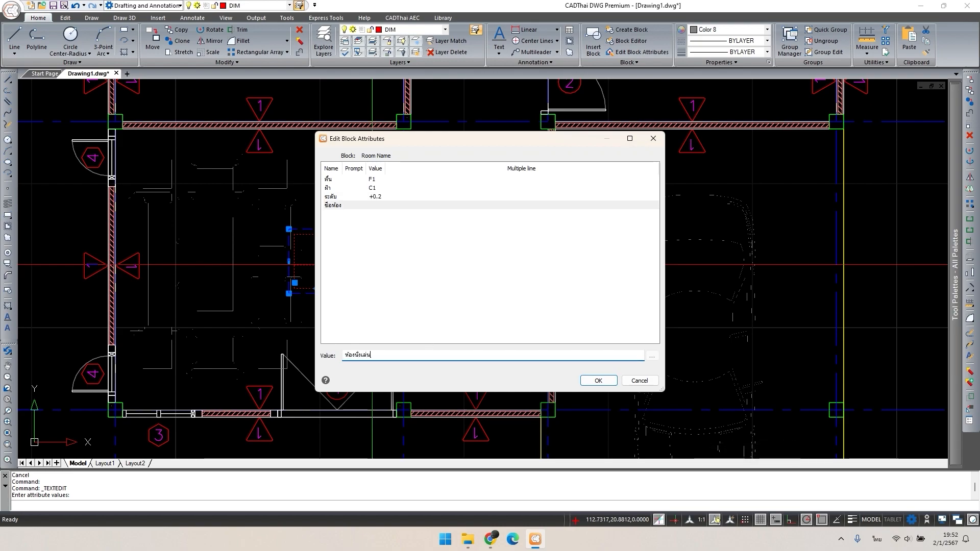
left_click(598, 381)
key("Escape")
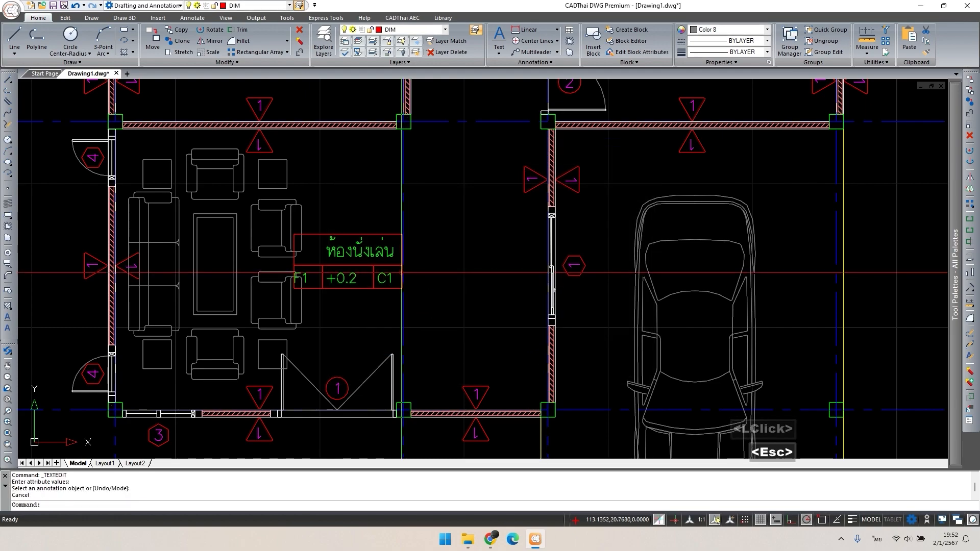
- Shift the ห้องนั่งเล่น text horizontally to the left to center it in the tag's upper cell
scroll(339, 252, "up", 2)
middle_click_drag(338, 252, 384, 263)
left_click(385, 262)
left_click(375, 257)
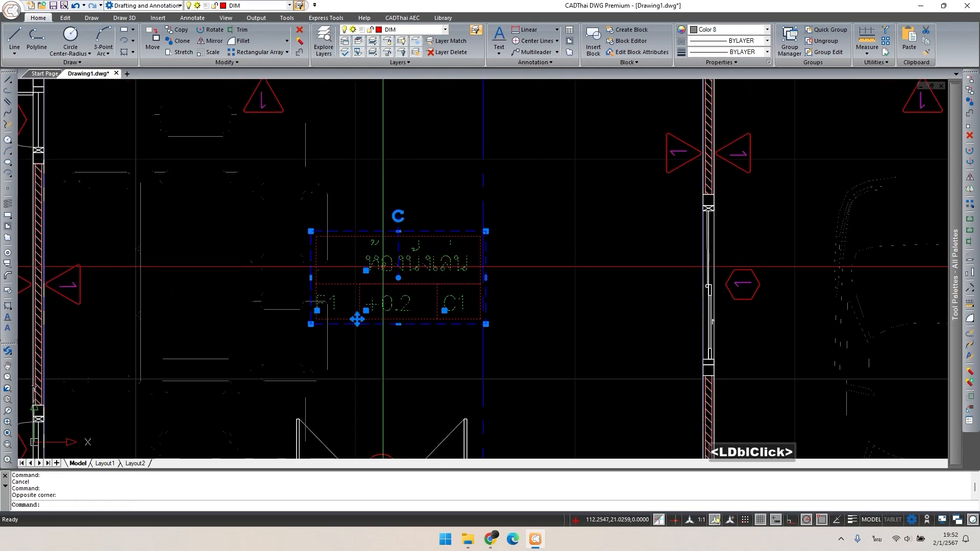
left_click(365, 270)
left_click(345, 270)
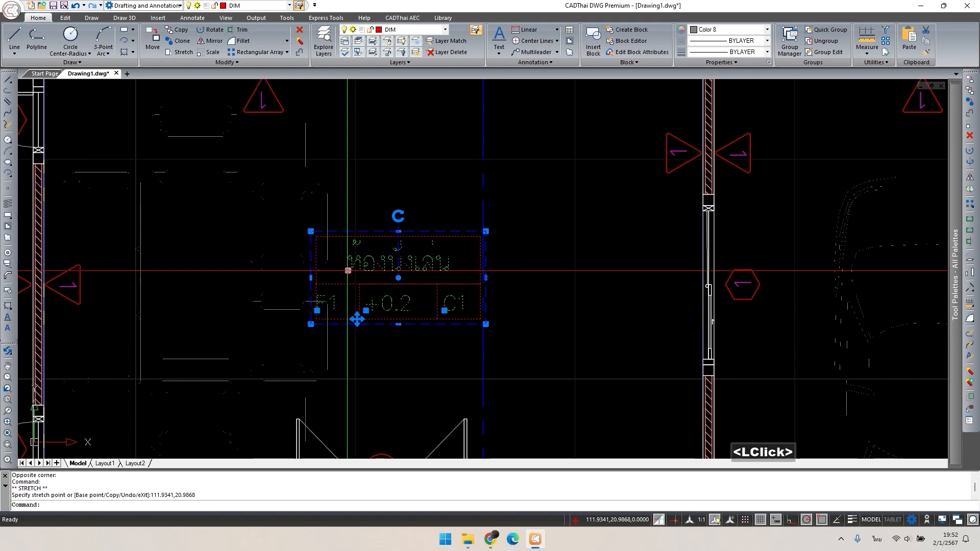
- Shift the F1 text slightly right within its cell and undo the extra grip edit
left_click(317, 310)
scroll(315, 314, "up", 2)
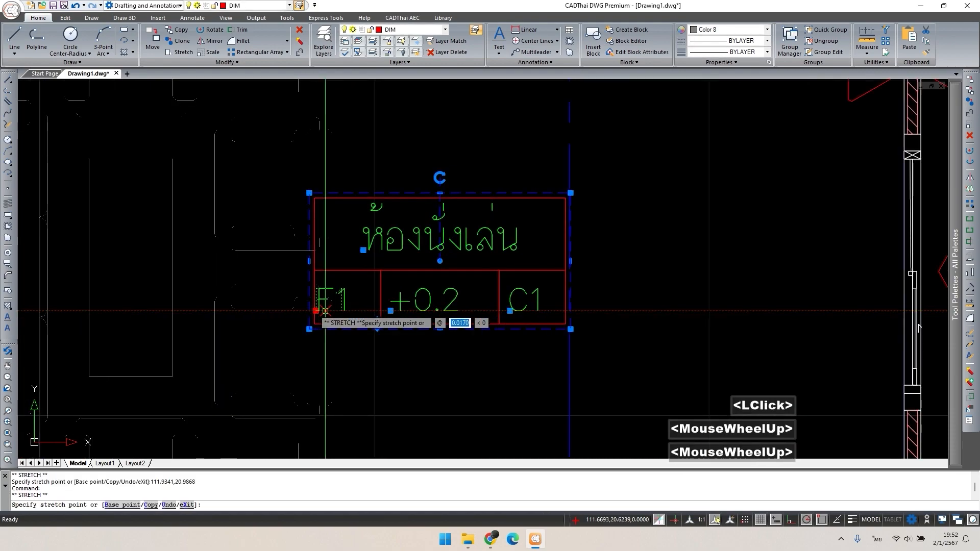
left_click(327, 311)
key("ctrl+z")
key("Escape")
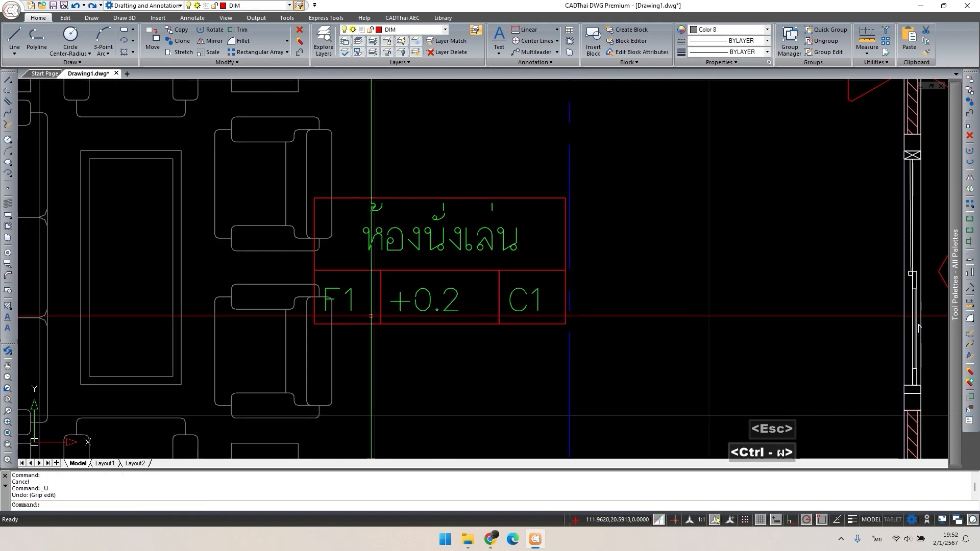
key("Escape")
- Change the ระดับ value of the living room tag to +0.20
scroll(458, 313, "down", 3)
double_click(457, 313)
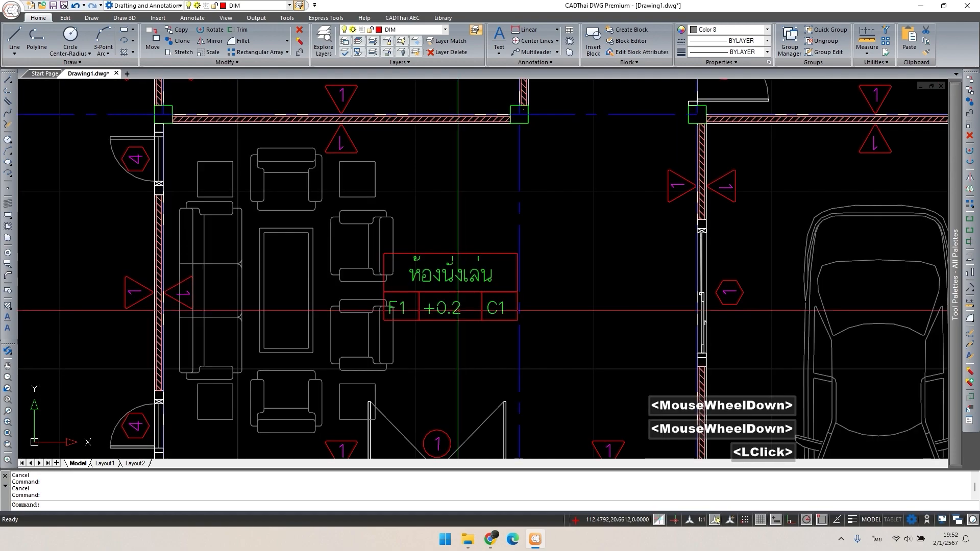
left_click(382, 198)
left_click(376, 356)
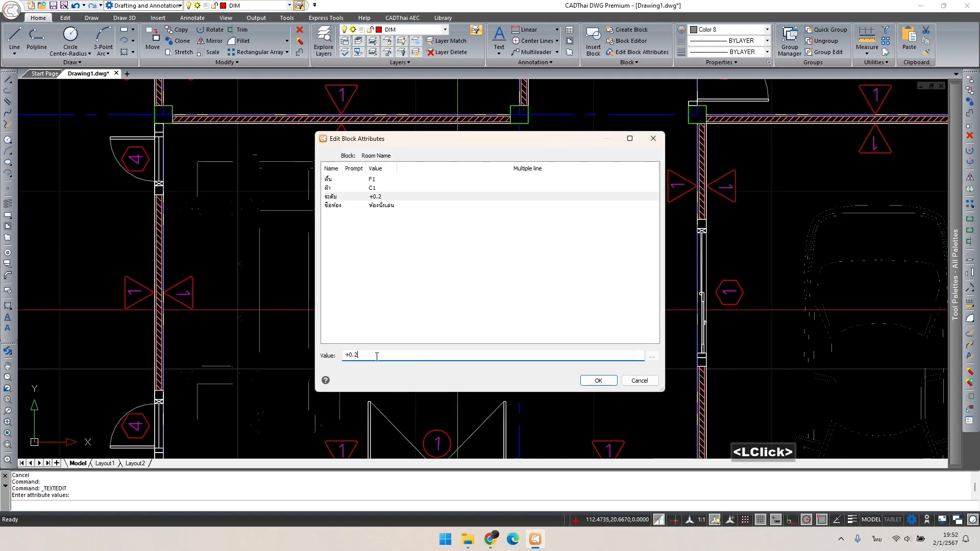
left_click(598, 380)
key("Escape")
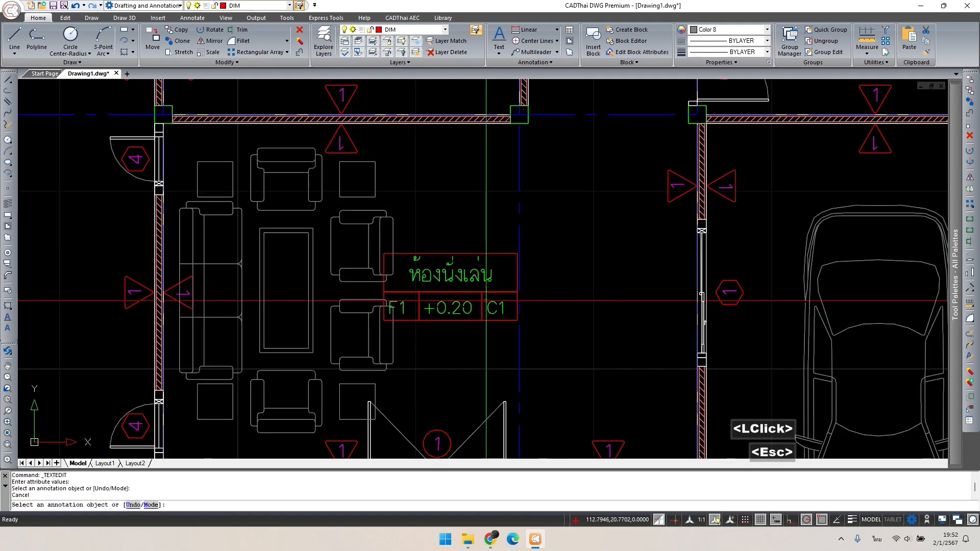
- Insert the Thai GrndFLR title แปลนพื้นชั้นล่าง with drawing scale 100 in the empty area below and right of the carport
scroll(471, 311, "down", 4)
middle_click_drag(470, 310, 429, 213)
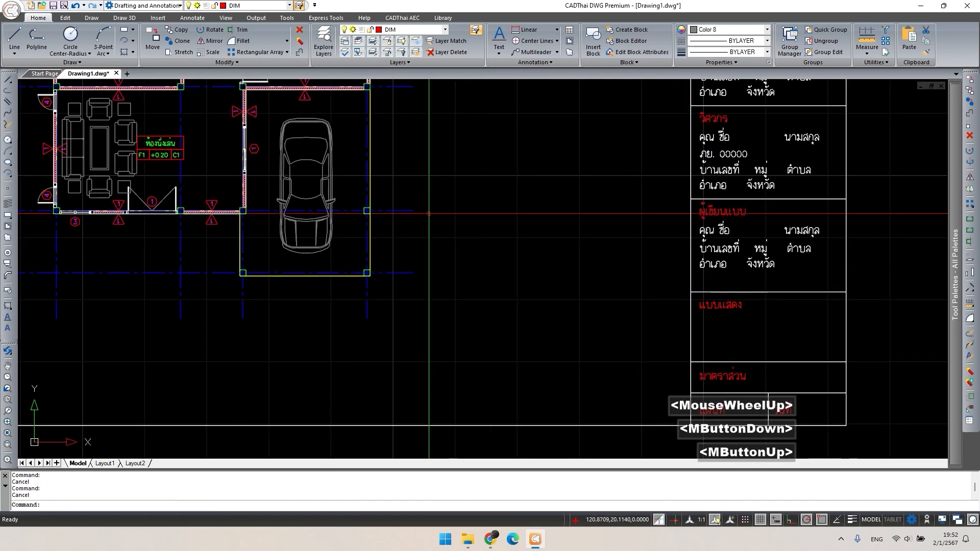
left_click(445, 20)
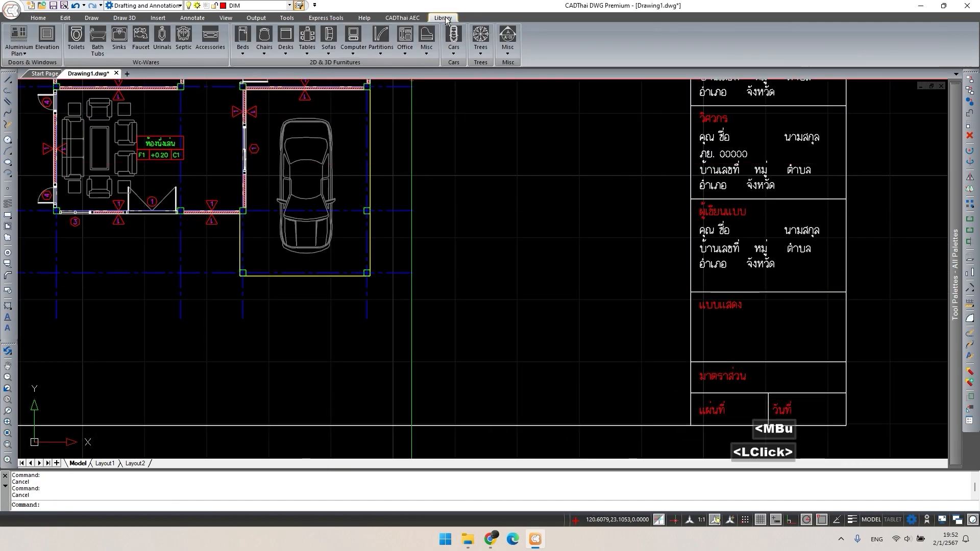
left_click(510, 36)
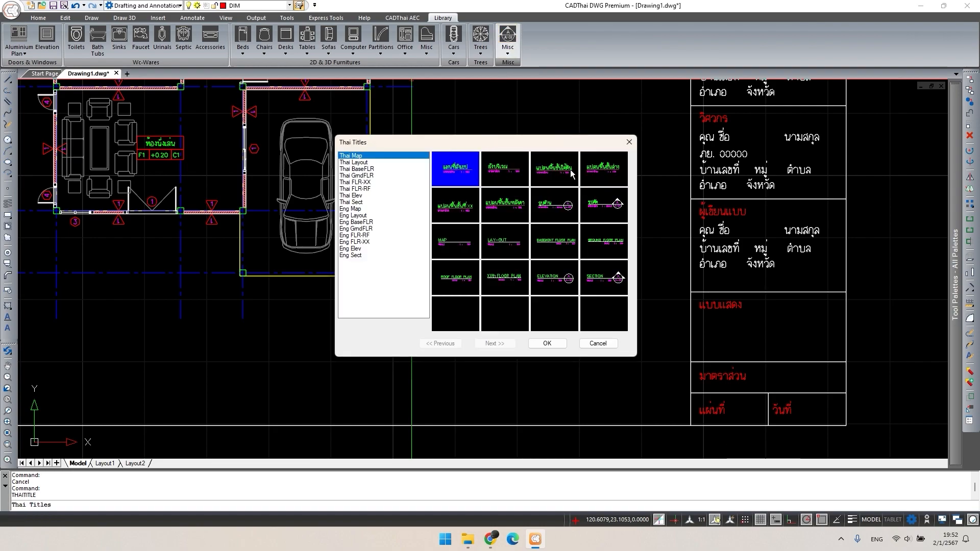
left_click(609, 173)
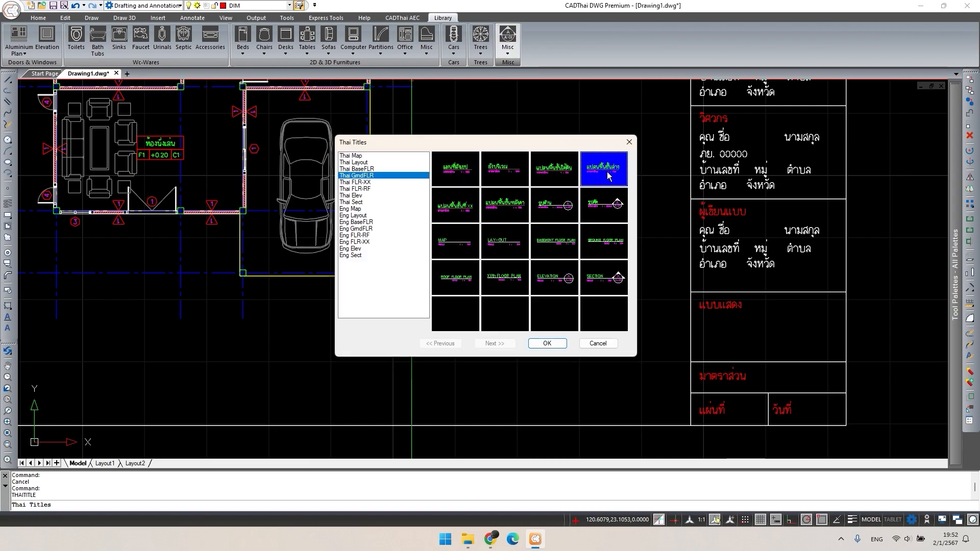
left_click(547, 344)
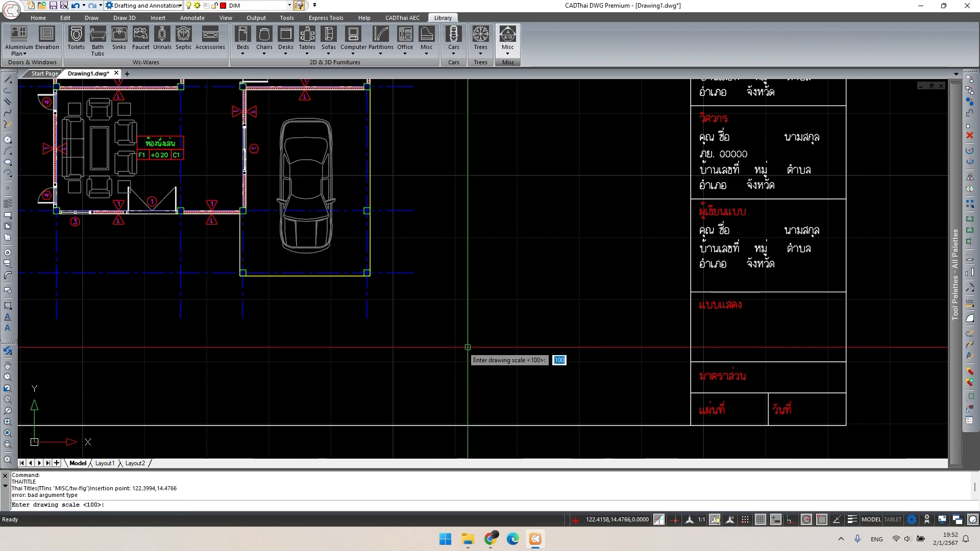
key("Return")
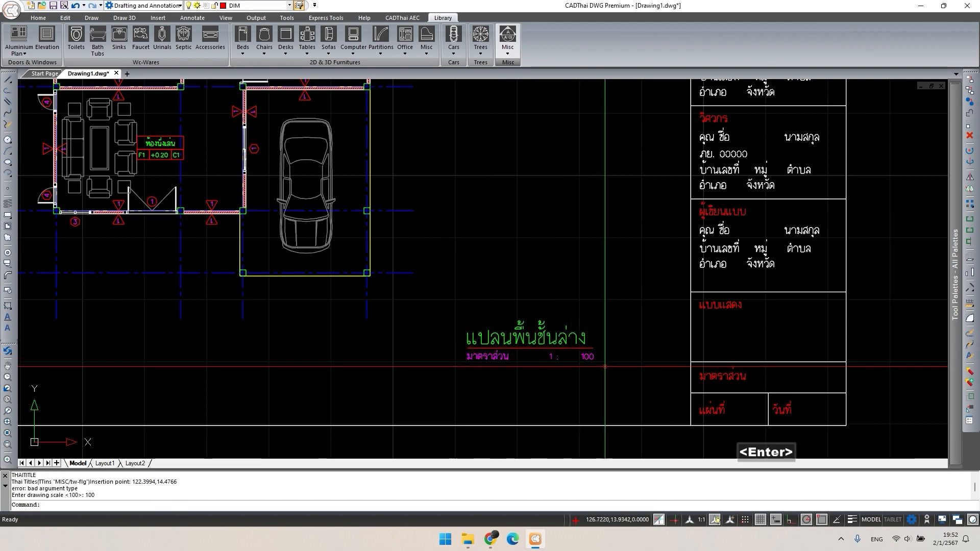
- Copy the ห้องนั่งเล่น room tag from the living room onto the car in the carport
middle_click_drag(598, 361, 694, 408)
middle_click_drag(389, 213, 457, 244)
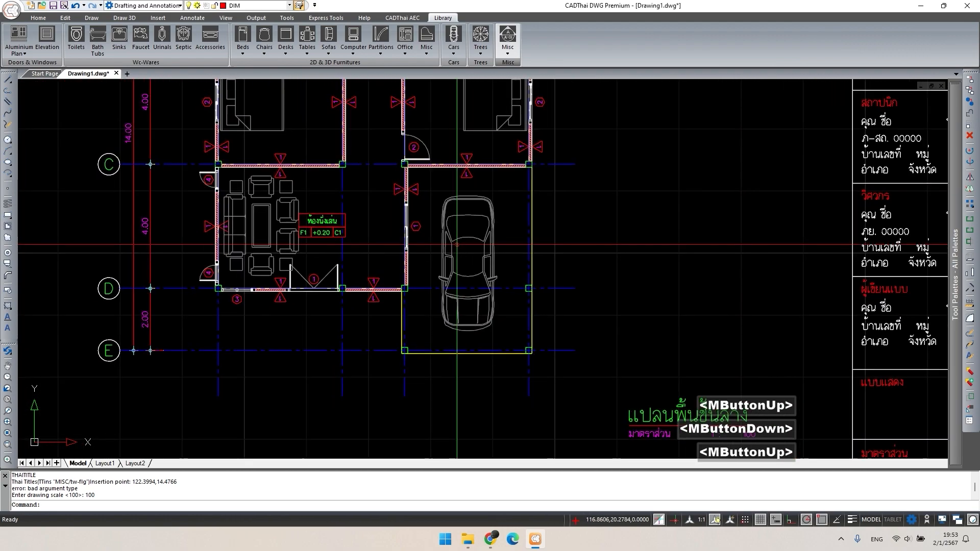
left_click(322, 223)
type("co")
key("space")
left_click(319, 226)
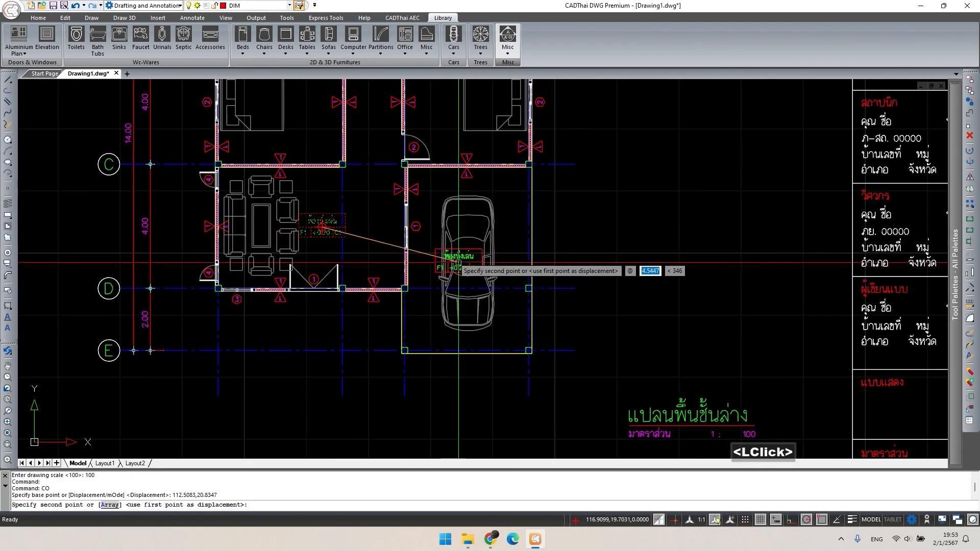
scroll(458, 263, "up", 4)
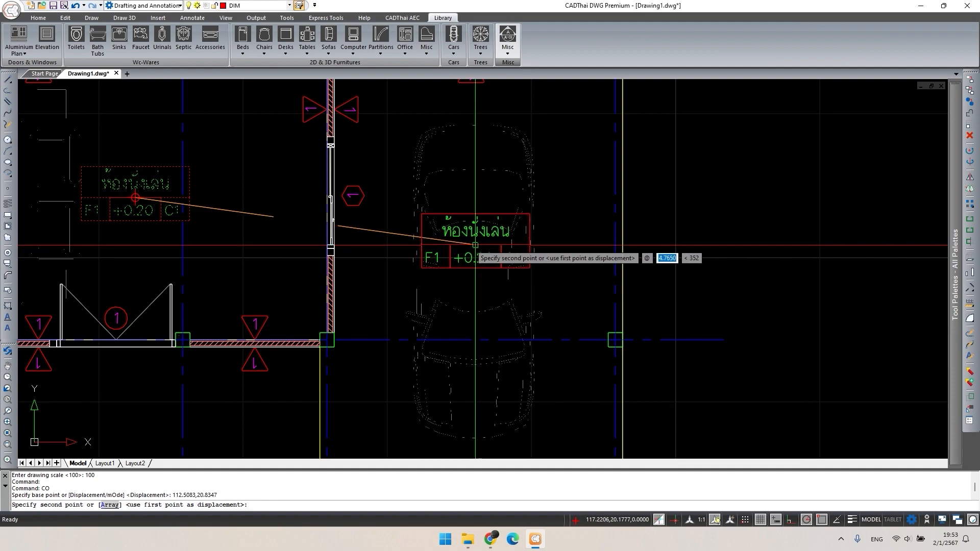
left_click(475, 245)
key("Escape")
- Set the carport tag's ชื่อห้อง to จอดรถ, ระดับ to +0.10, ฝ้า to C2 and พื้น to F3
double_click(475, 235)
left_click(383, 206)
double_click(393, 360)
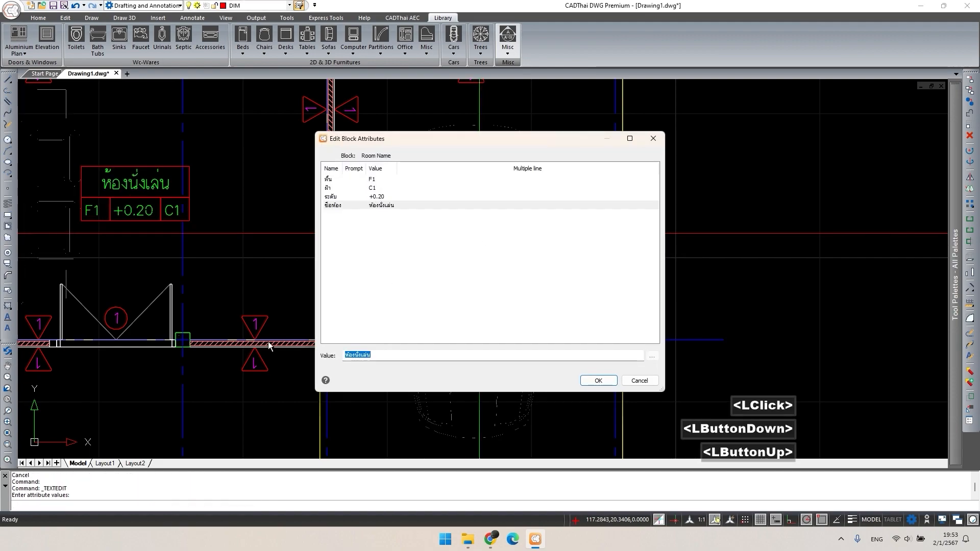
key("grave")
type("จอดรถ")
left_click(383, 198)
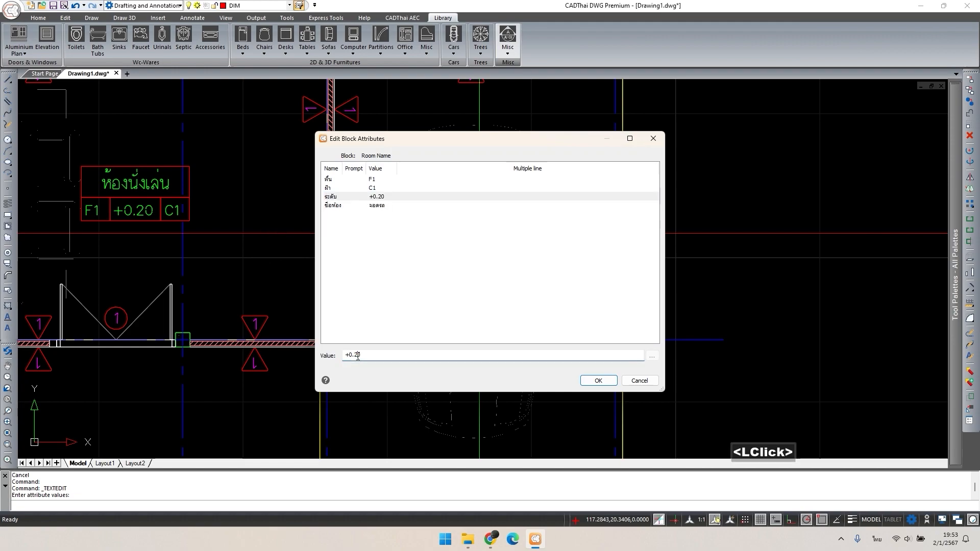
left_click(383, 189)
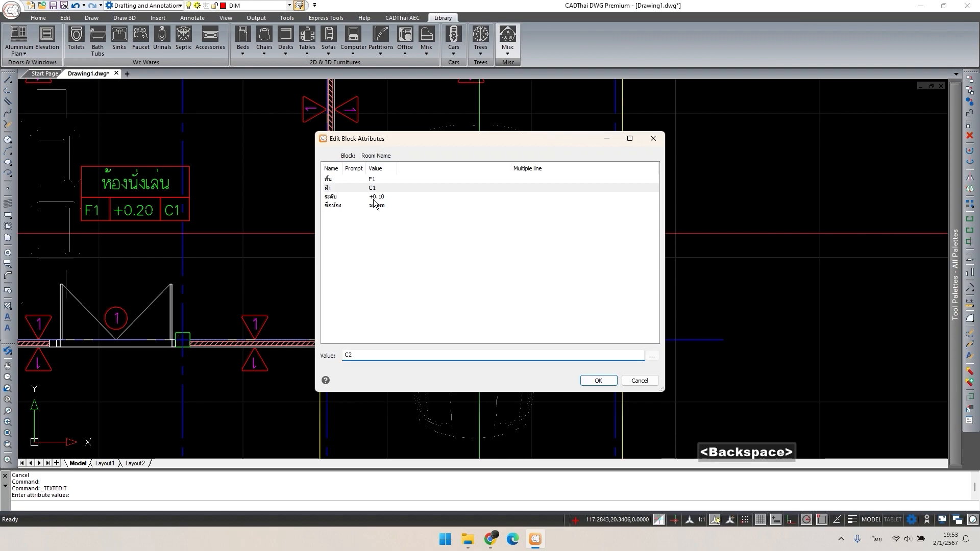
left_click(371, 180)
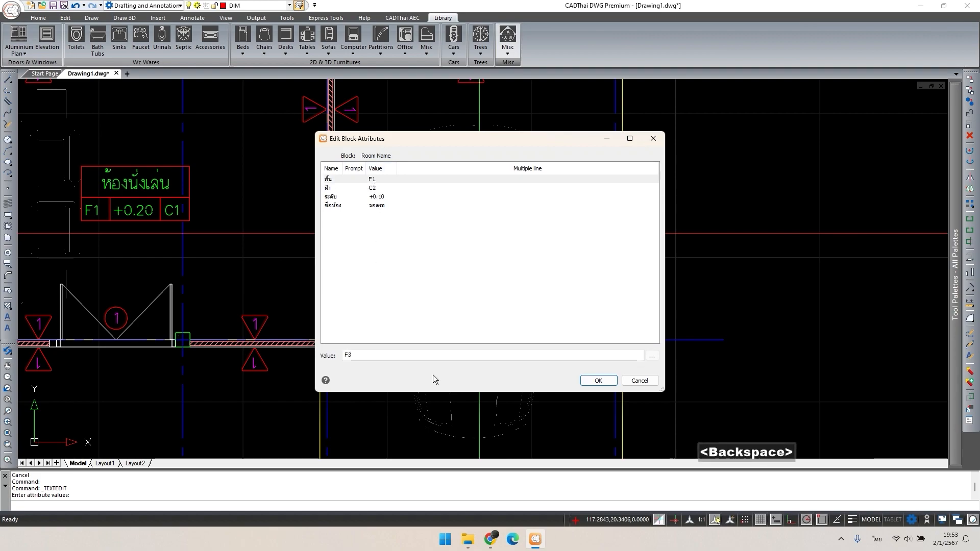
left_click(608, 381)
key("Escape")
- Copy the ห้องนั่งเล่น room tag into the bedroom directly above the living room, beside the bed
scroll(327, 255, "down", 1)
middle_click_drag(327, 255, 374, 315)
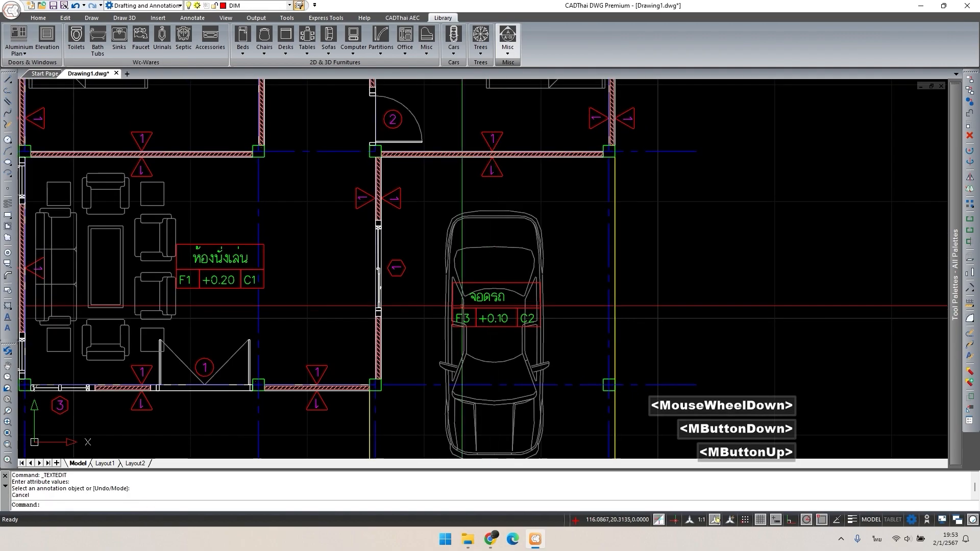
scroll(210, 266, "down", 1)
middle_click_drag(211, 267, 396, 353)
key("Escape")
left_click(396, 354)
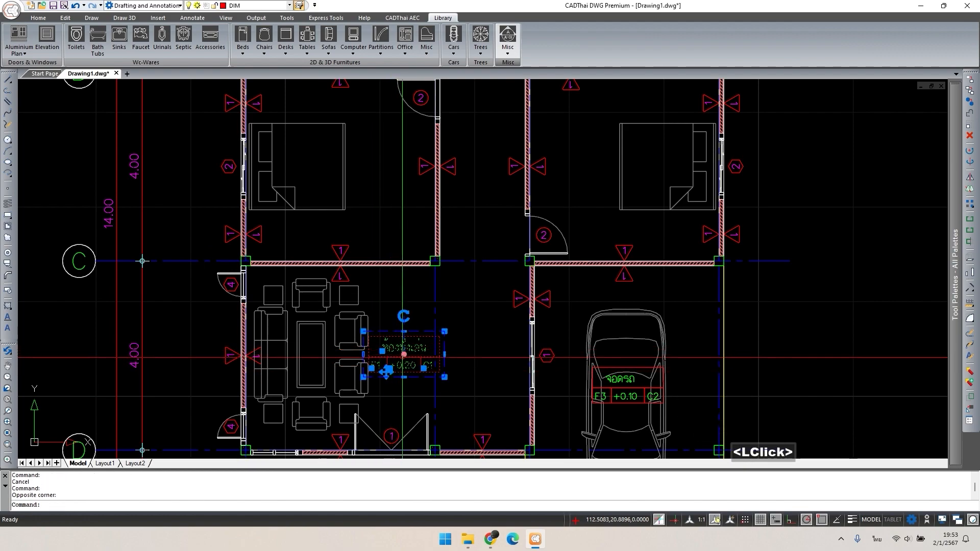
key("Escape")
type("c")
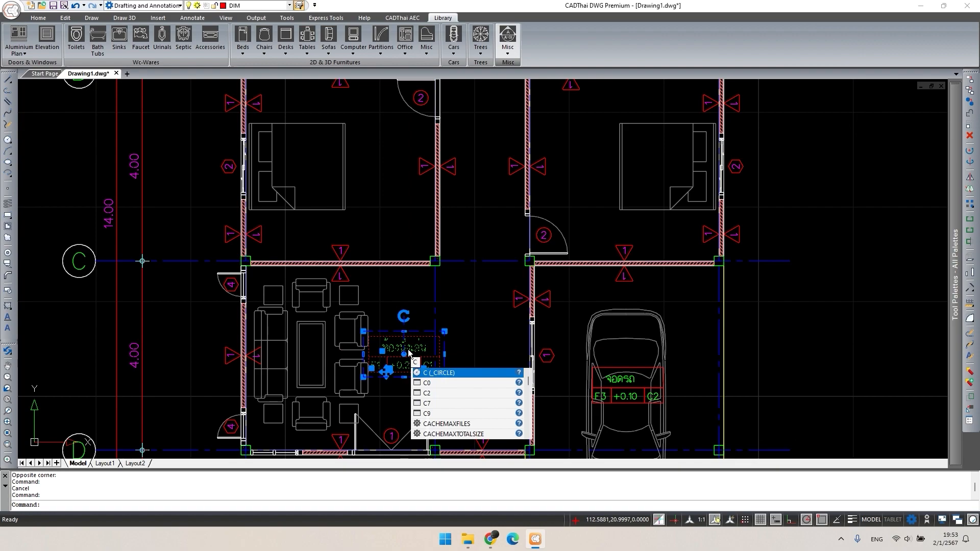
type("o")
key("space")
left_click(409, 351)
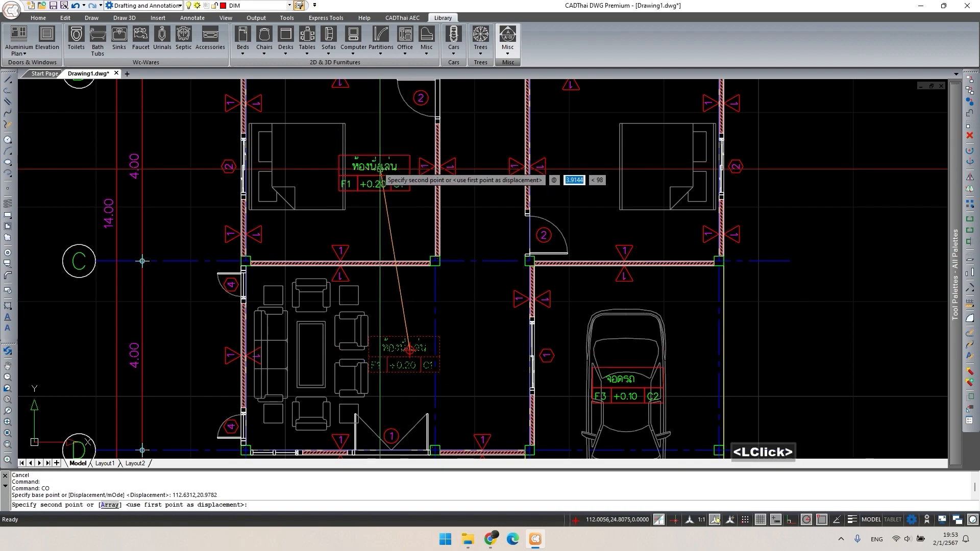
middle_click_drag(386, 168, 332, 254)
scroll(331, 250, "up", 1)
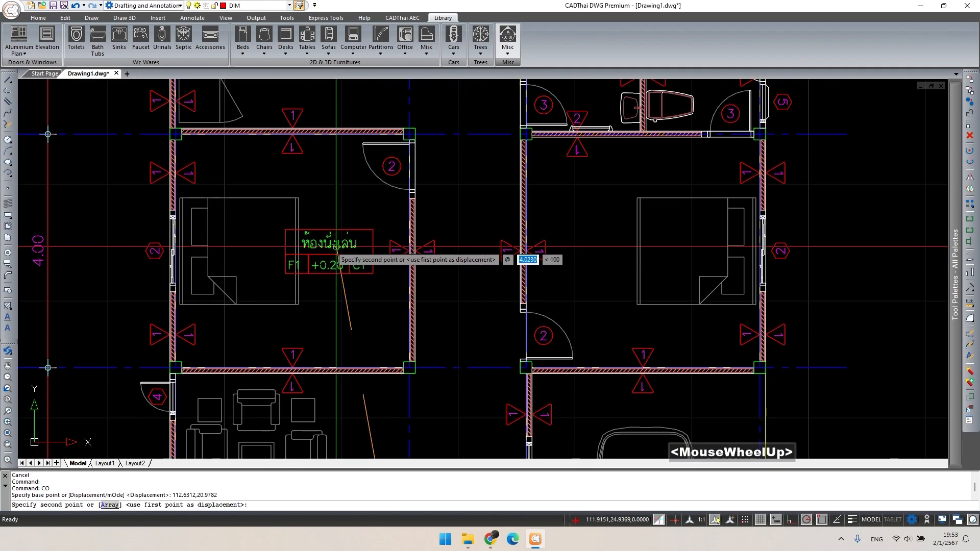
left_click(331, 247)
key("Escape")
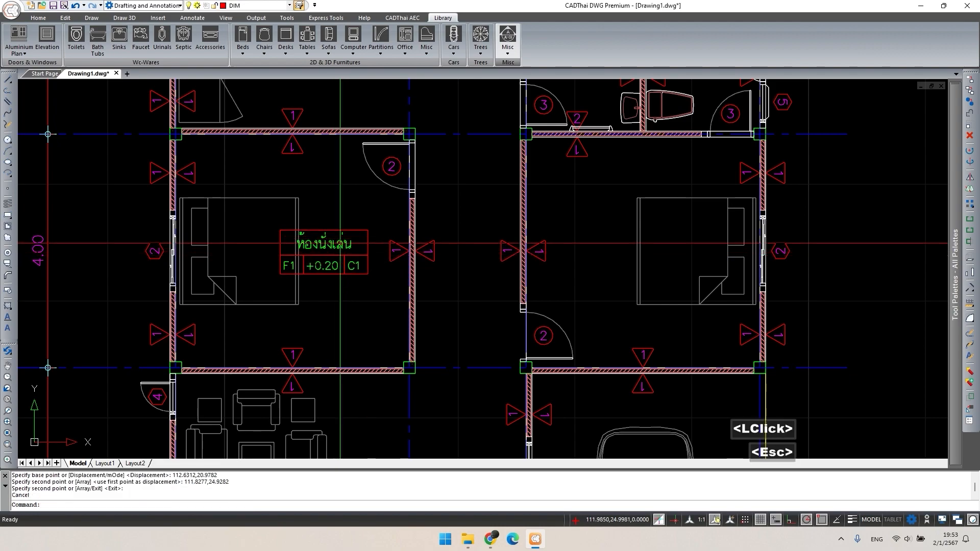
- Change the ชื่อห้อง attribute of the tag in the bedroom above the living room to ห้องนอน 1
double_click(334, 244)
left_click_drag(444, 363, 447, 363)
key("BackSpace")
key("BackSpace")
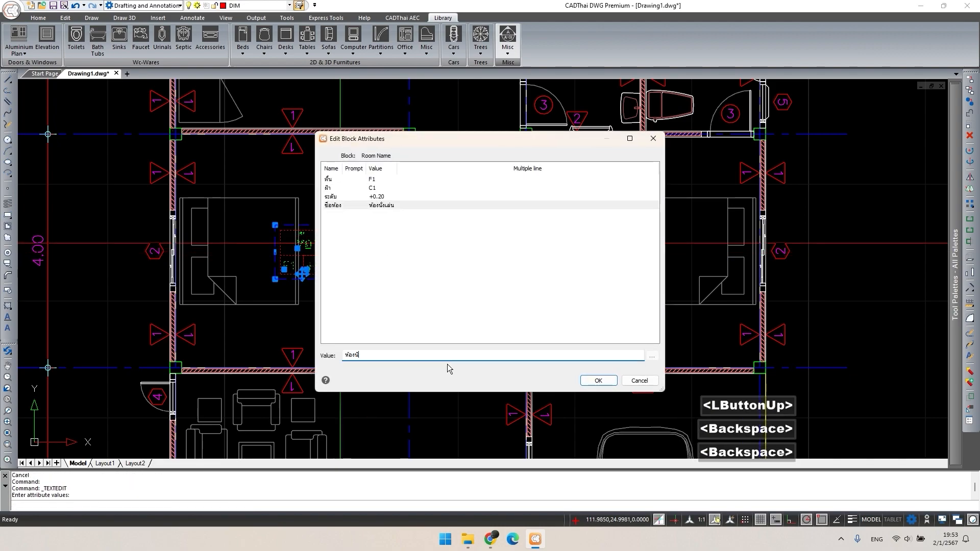
key("grave")
type("อน 1")
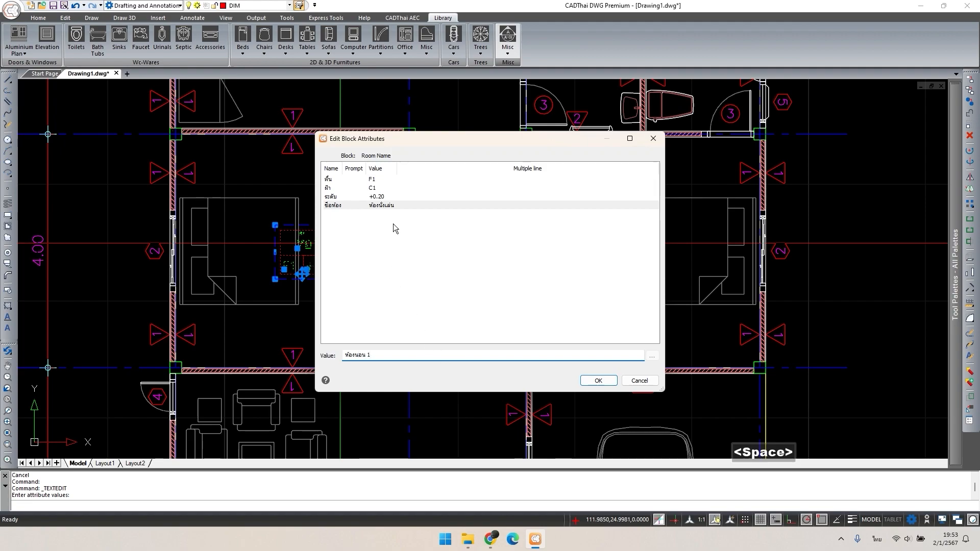
left_click(602, 382)
scroll(351, 230, "up", 2)
key("Escape")
- Copy the ห้องนอน 1 tag straight across into the bedroom above the carport
left_click(331, 232)
left_click(314, 197)
left_click(340, 263)
key("Escape")
key("grave")
left_click(339, 239)
left_click(334, 246)
type("co")
key("space")
left_click(323, 244)
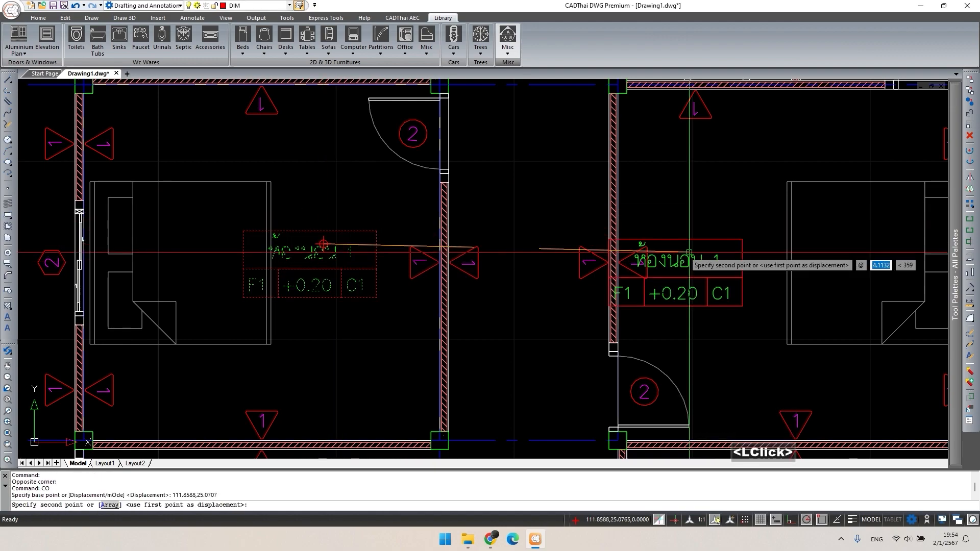
left_click(753, 244)
middle_click_drag(766, 250, 603, 269)
key("Escape")
- Change the ชื่อห้อง attribute of the tag in the bedroom above the carport to ห้องนอน 2
double_click(603, 269)
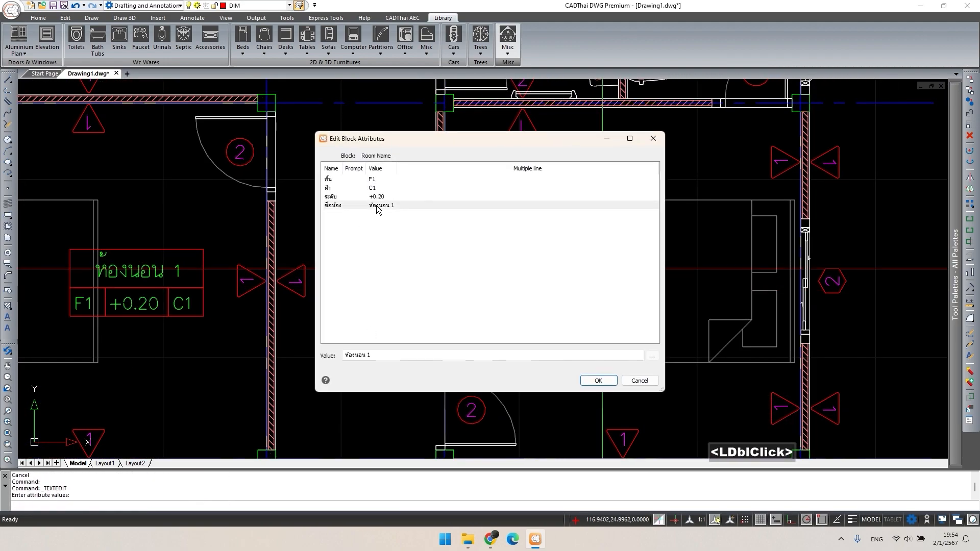
left_click(377, 206)
left_click(598, 381)
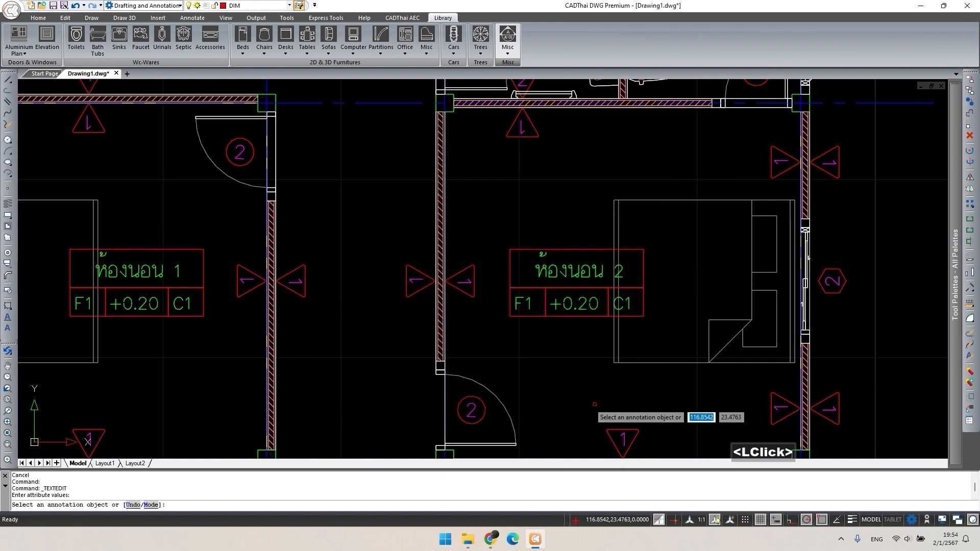
mouse_move(566, 209)
middle_mouse_down()
mouse_move(572, 255)
mouse_move(614, 323)
middle_mouse_up()
key("Escape")
- Copy the ห้องนอน 1 tag into the kitchen area, below and right of the dining table
scroll(516, 251, "down", 2)
key("Escape")
left_click(393, 364)
type("co")
key("space")
left_click(380, 365)
middle_click_drag(393, 307, 376, 249)
scroll(375, 250, "up", 2)
mouse_move(526, 330)
middle_mouse_down()
mouse_move(414, 298)
mouse_move(388, 271)
middle_mouse_up()
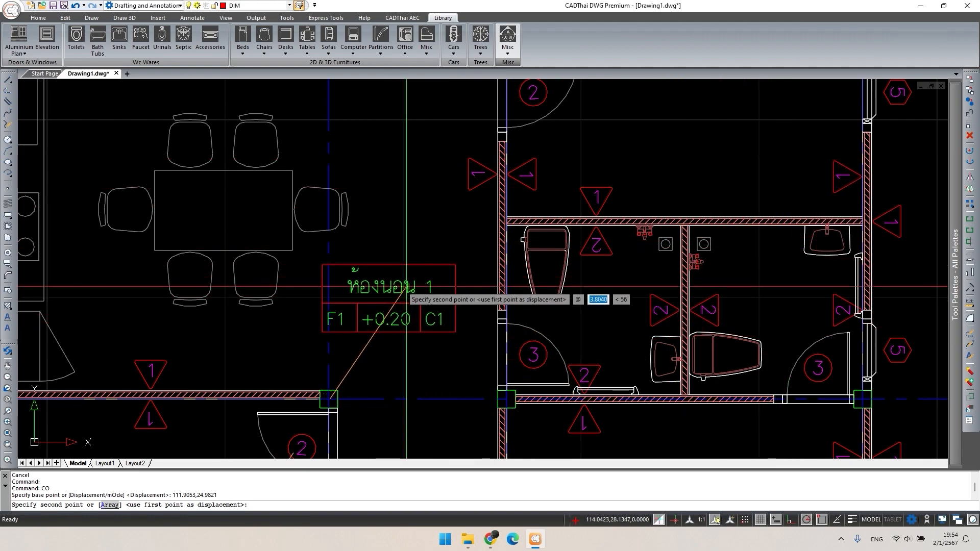
left_click(405, 298)
key("Escape")
- Change the ชื่อห้อง attribute of the tag beside the dining table to ห้องครัว
left_click(399, 297)
double_click(400, 297)
left_click_drag(356, 355, 454, 365)
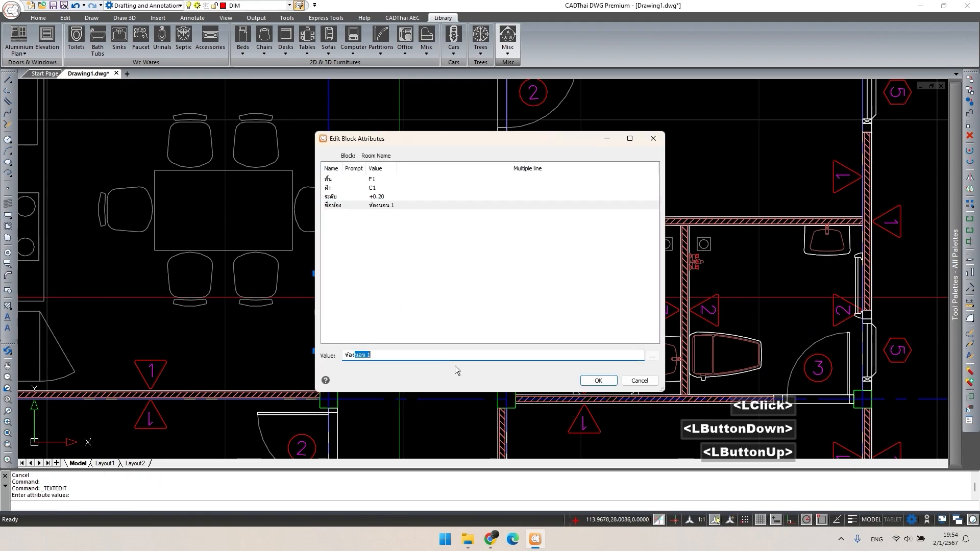
type("ครัว")
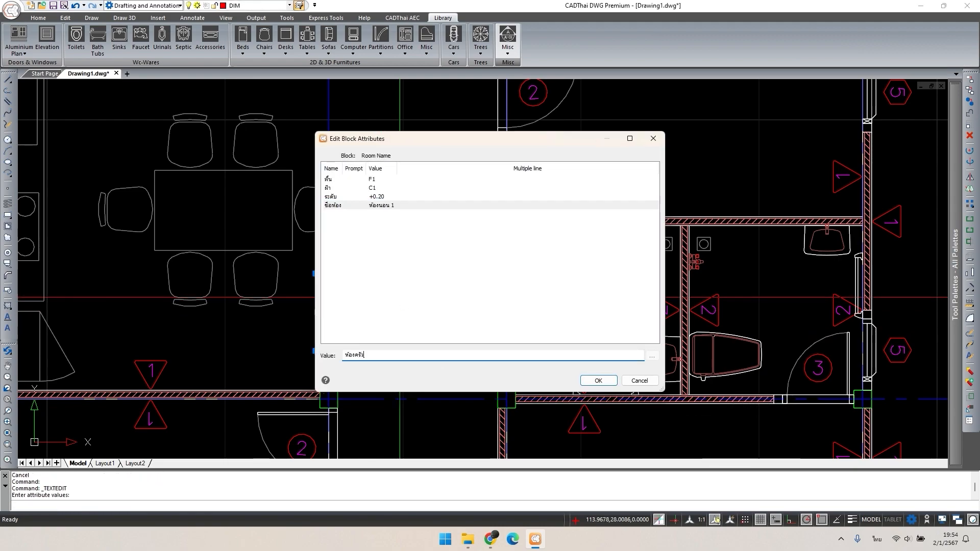
left_click(598, 380)
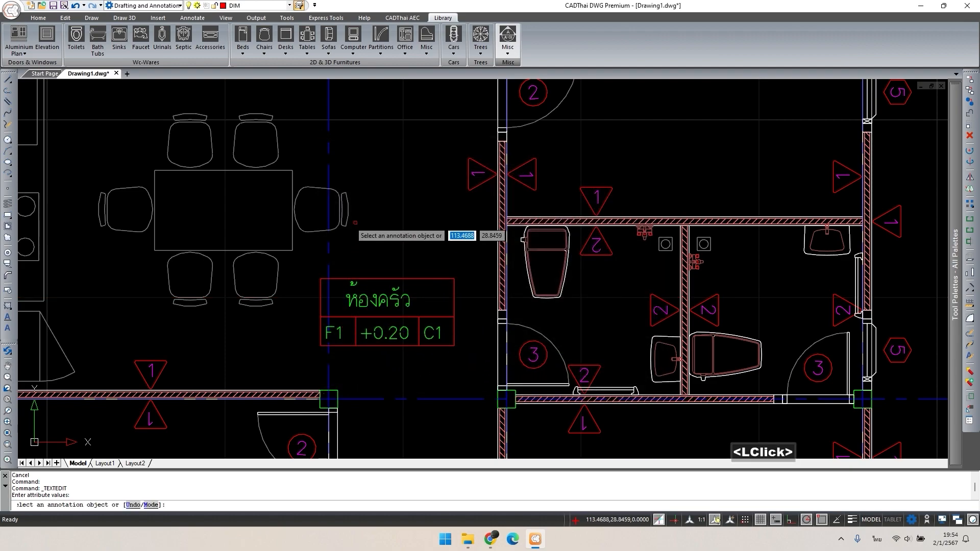
middle_click_drag(416, 267, 399, 296)
key("Escape")
- Copy the ห้องครัว tag into the empty room above the two bathrooms
double_click(371, 337)
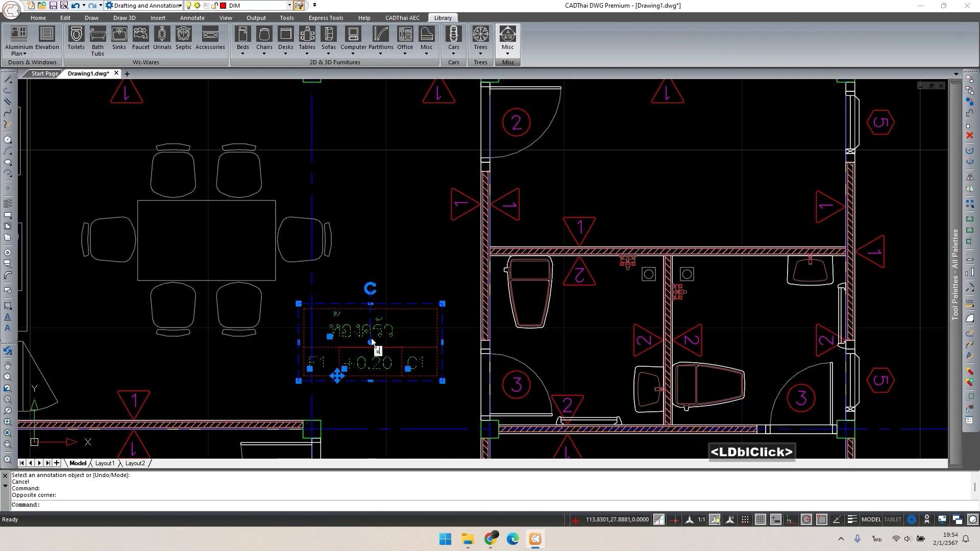
key("Escape")
double_click(371, 337)
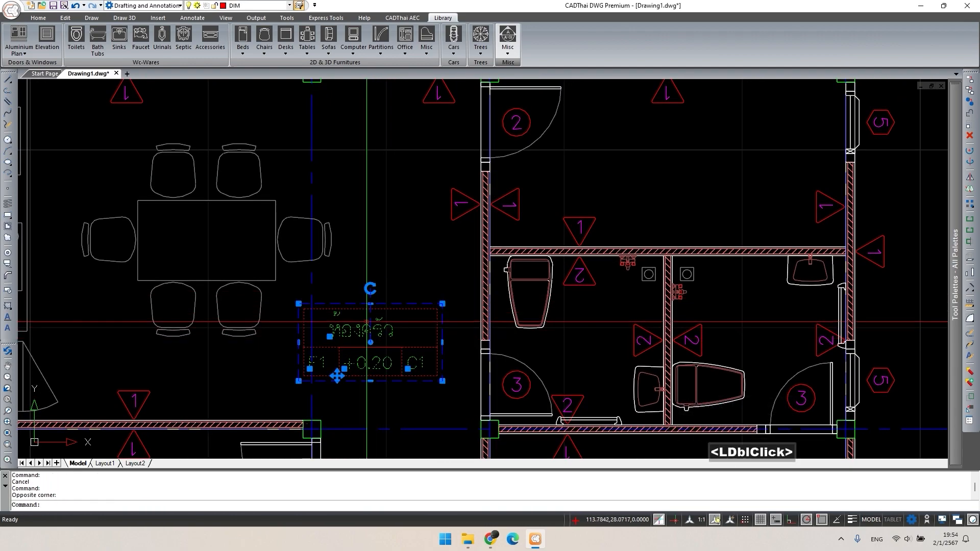
type("c")
key("space")
left_click(359, 324)
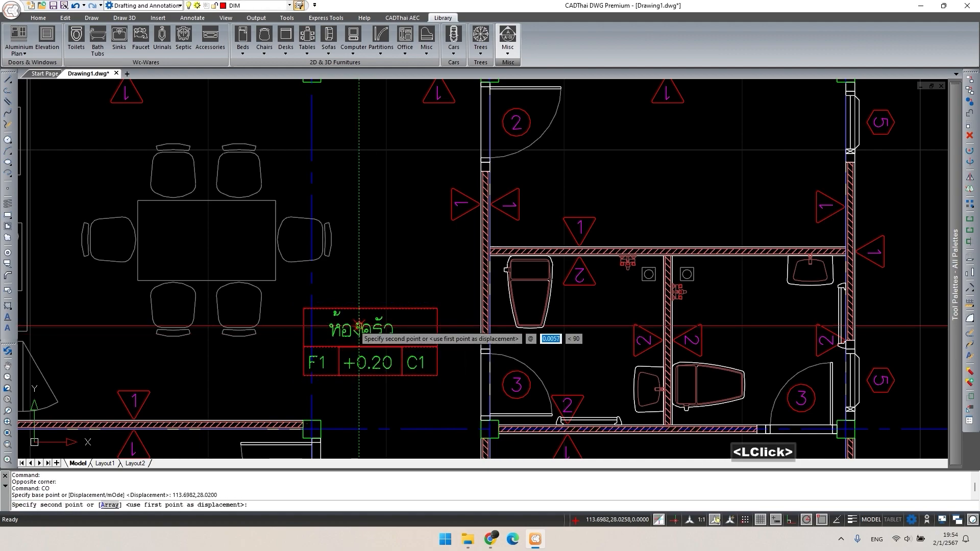
left_click(668, 142)
middle_click_drag(769, 207, 592, 312)
key("Escape")
- Change the ชื่อห้อง attribute of the tag in the room above the bathrooms to ห้องเก็บของ
double_click(512, 248)
left_click(376, 205)
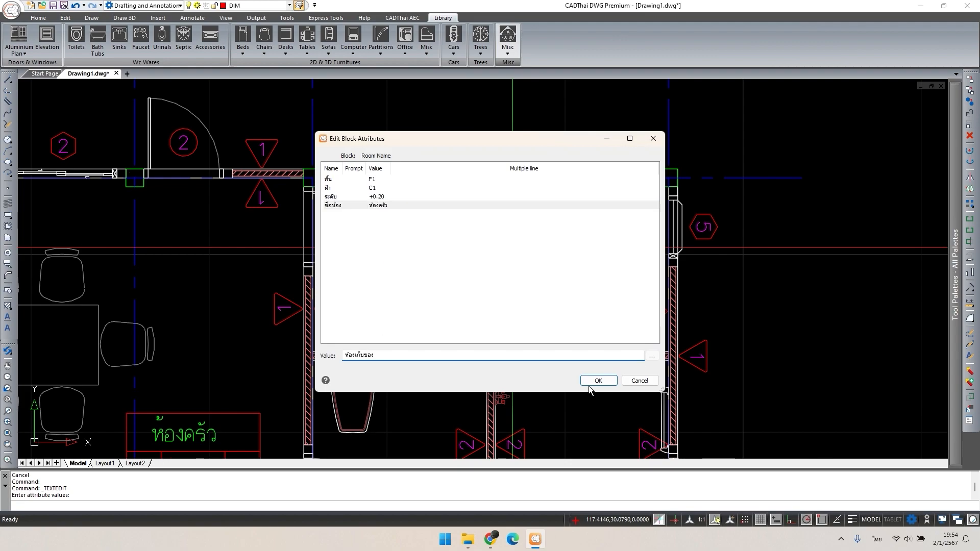
left_click(592, 384)
key("Escape")
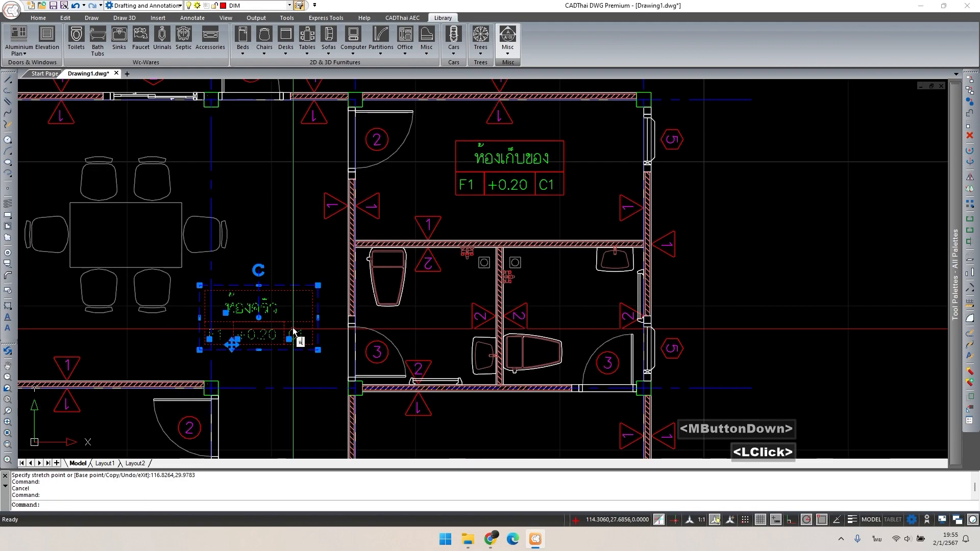
- Copy the ห้องครัว tag horizontally into the bathroom next to the kitchen area
key("Escape")
key("Escape")
left_click(284, 315)
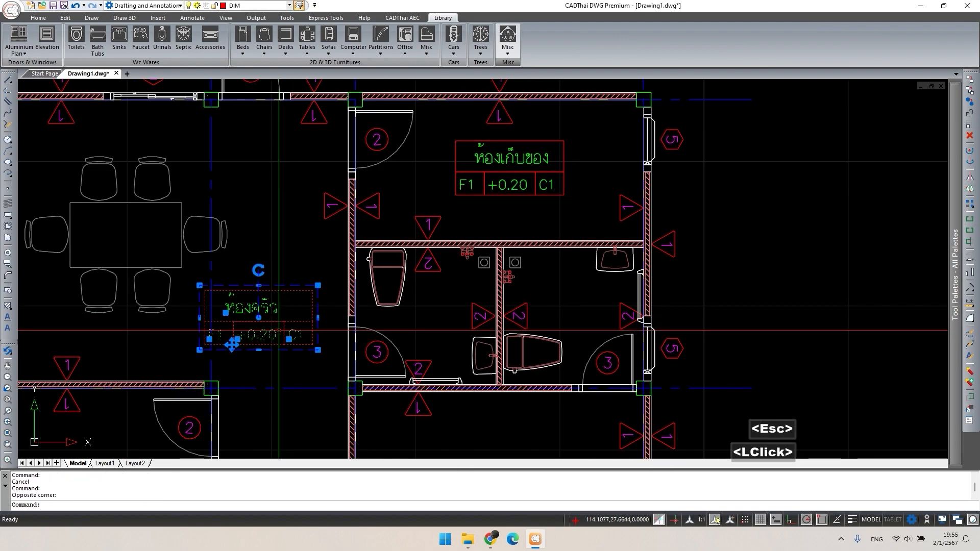
right_click(290, 330)
key("space")
left_click(268, 316)
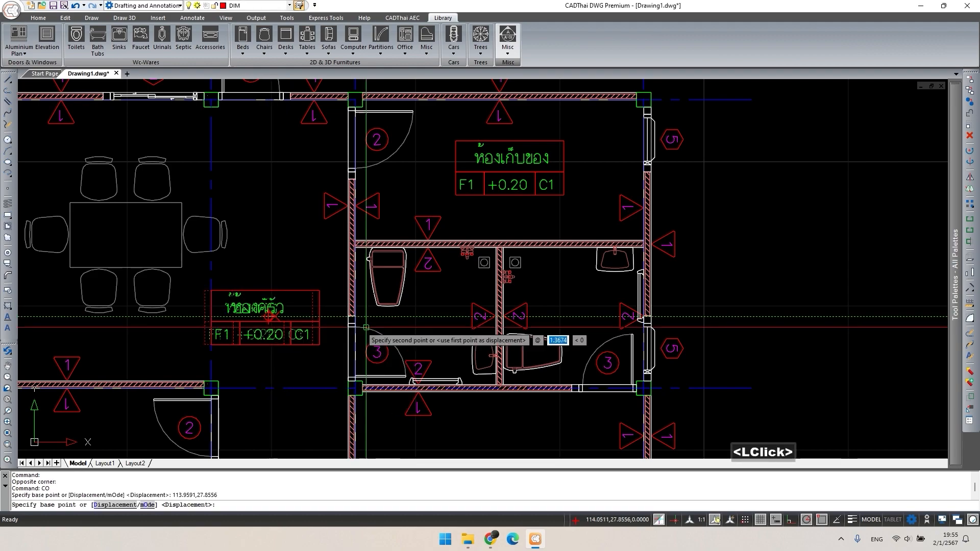
scroll(437, 318, "up", 2)
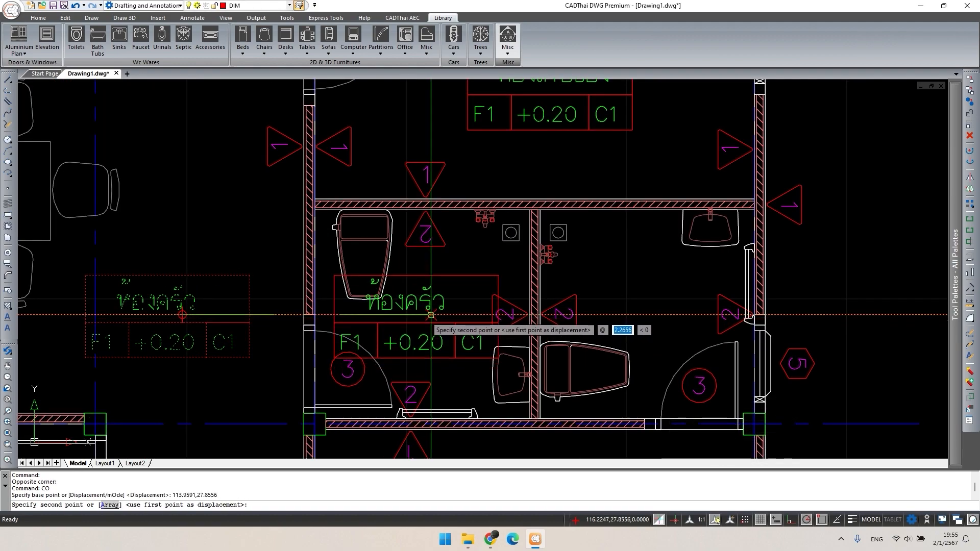
left_click(431, 315)
key("Escape")
- Inspect the floor, ceiling and level attributes of the จอดรถ tag on the car
scroll(434, 306, "down", 3)
middle_click_drag(433, 286, 420, 127)
middle_click_drag(460, 327, 437, 271)
scroll(484, 282, "up", 3)
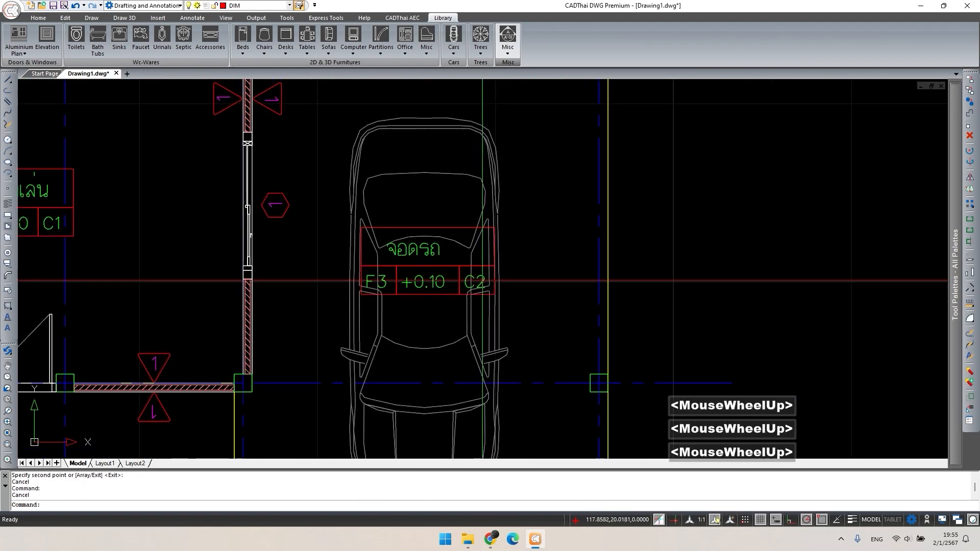
left_click(482, 280)
double_click(482, 280)
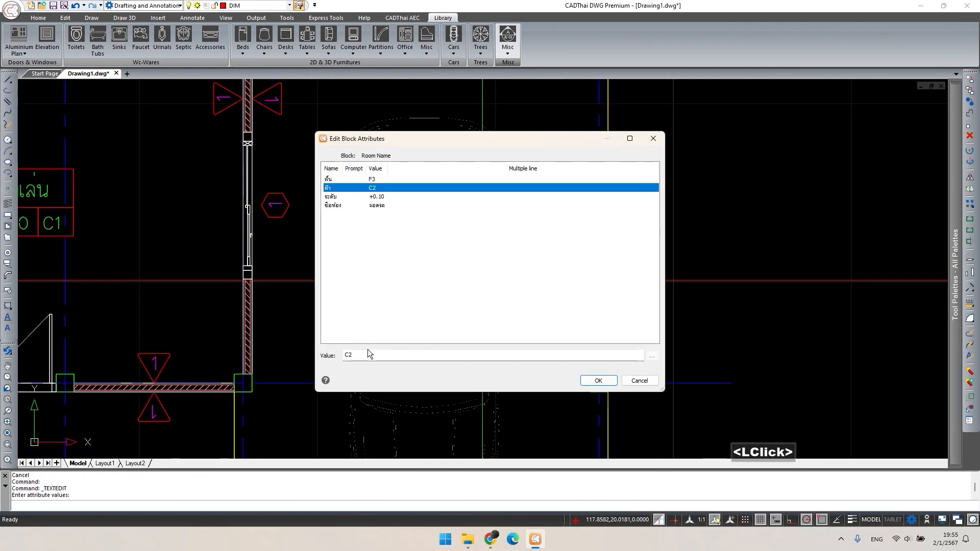
left_click(599, 380)
key("Escape")
- Set the attributes of the copied tag in the bathroom beside the kitchen to ห้องน้ำ 1, floor F2, ceiling C2 and level +0.10
middle_click_drag(485, 260, 464, 373)
scroll(464, 373, "down", 1)
middle_click_drag(444, 178, 439, 330)
scroll(395, 197, "up", 3)
middle_click_drag(396, 194, 392, 290)
key("Escape")
double_click(402, 284)
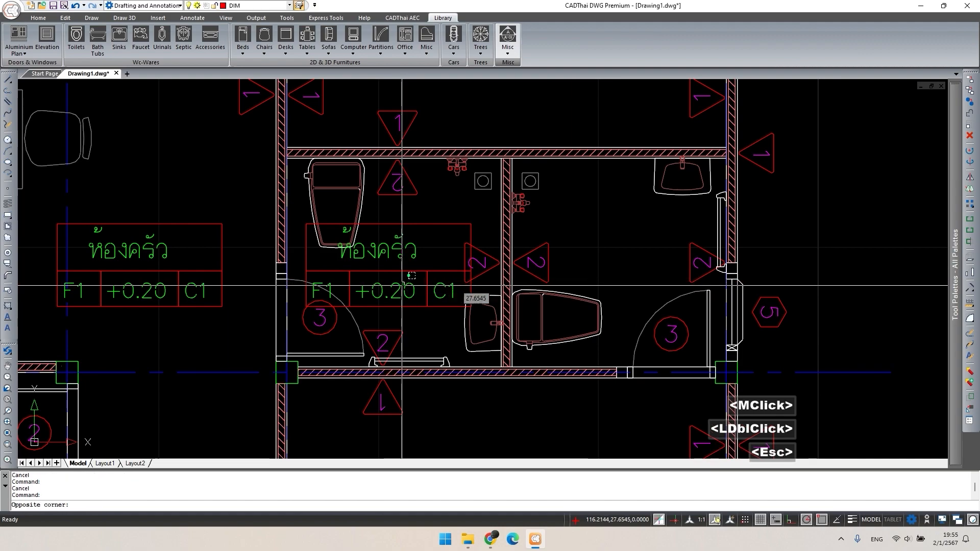
double_click(401, 278)
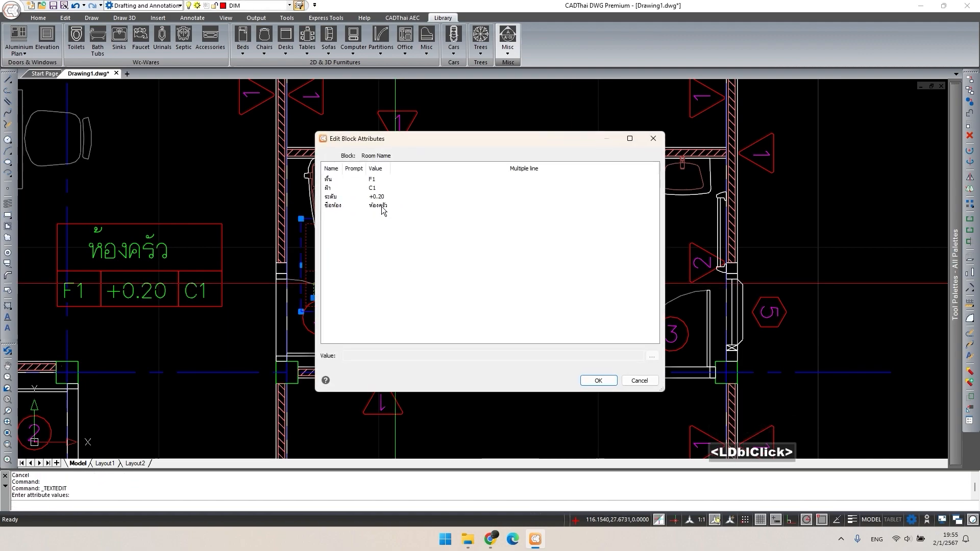
left_click(377, 197)
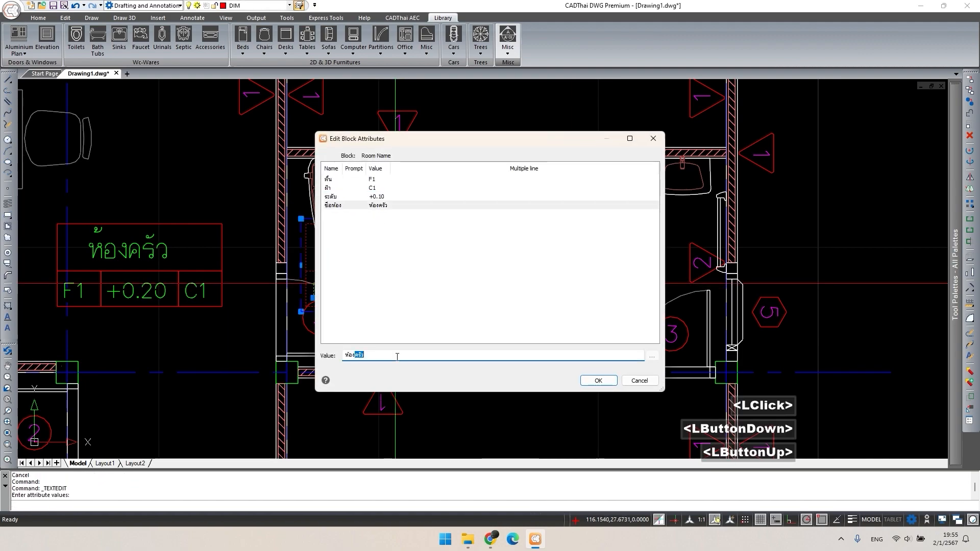
type("น้ำ 1")
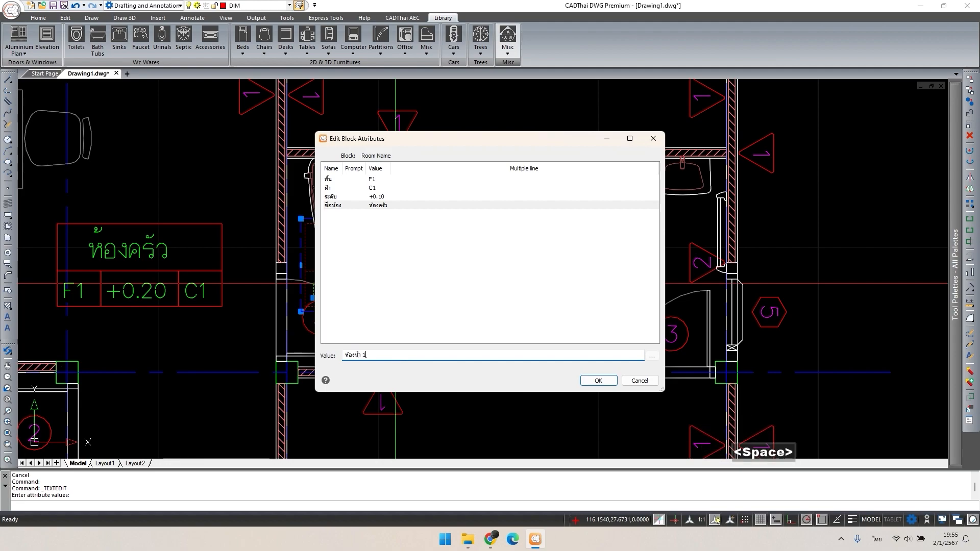
left_click(372, 188)
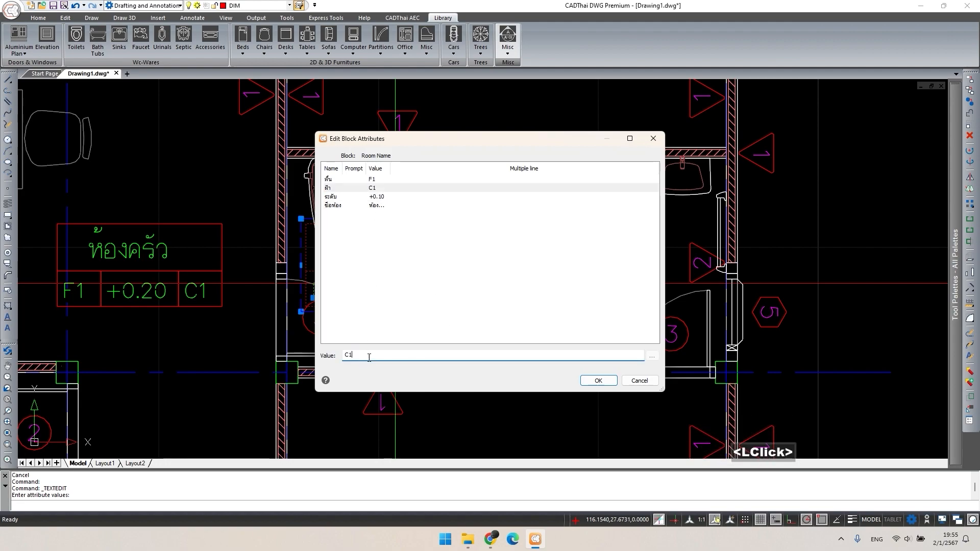
left_click(372, 180)
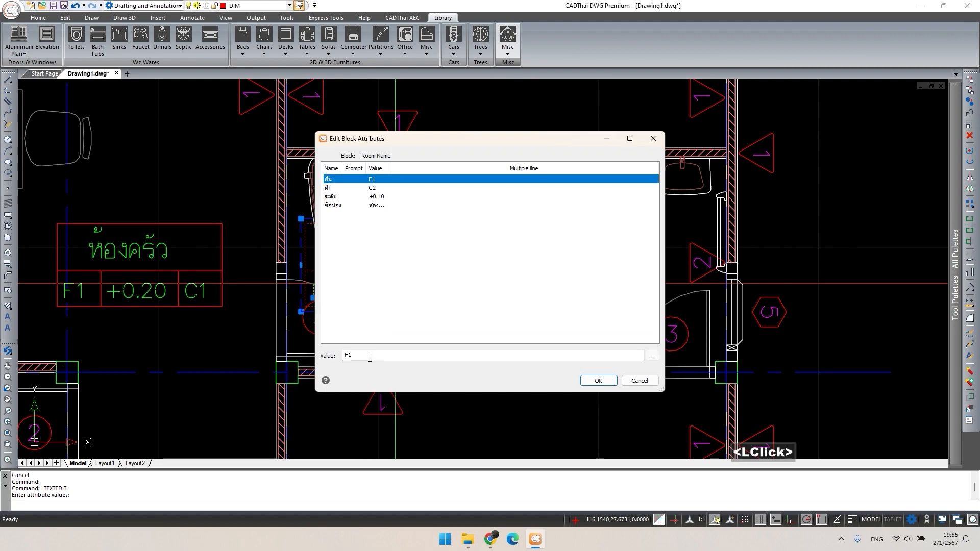
left_click(597, 380)
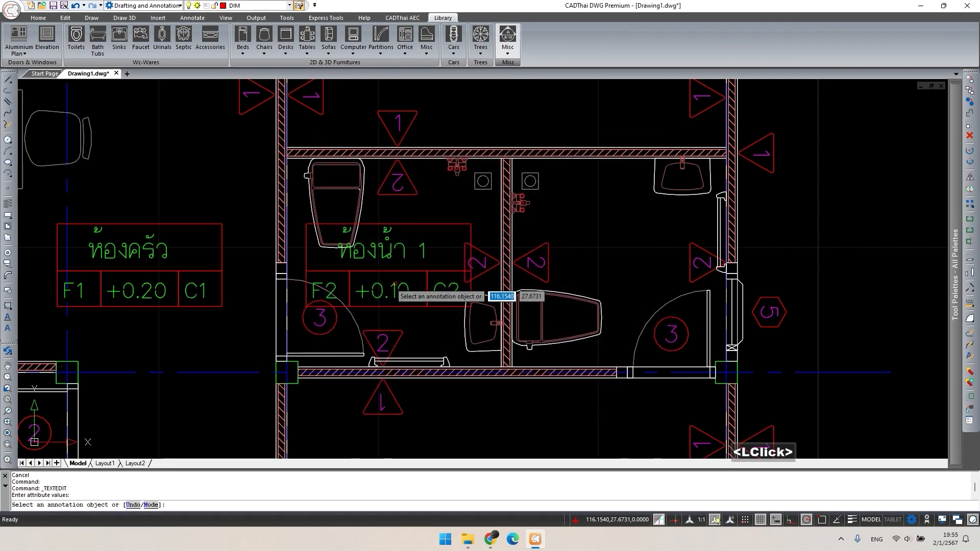
- Copy the ห้องน้ำ 1 tag into the adjoining bathroom by the outer wall
middle_click_drag(414, 262, 382, 290)
type("co")
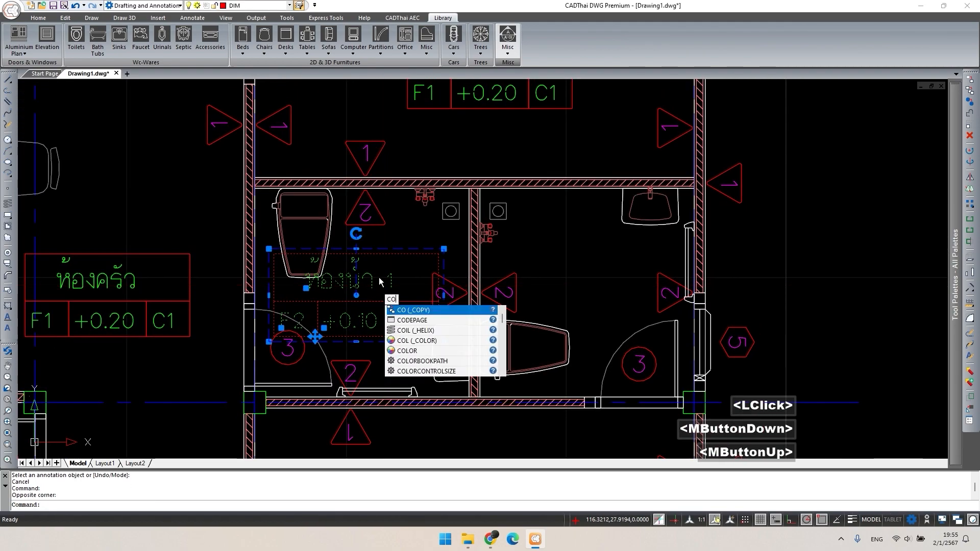
key("space")
left_click(362, 276)
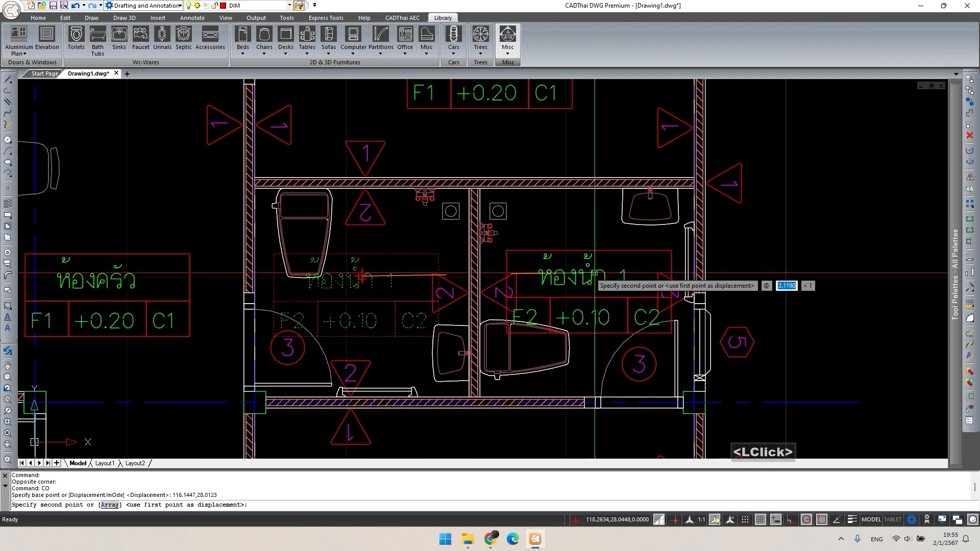
left_click(595, 276)
key("Escape")
- Change the ชื่อห้อง attribute of the tag in the outer bathroom to ห้องน้ำ 2
middle_click_drag(471, 282, 479, 284)
double_click(614, 277)
left_click(376, 205)
left_click(407, 359)
key("BackSpace")
type("2")
left_click(592, 381)
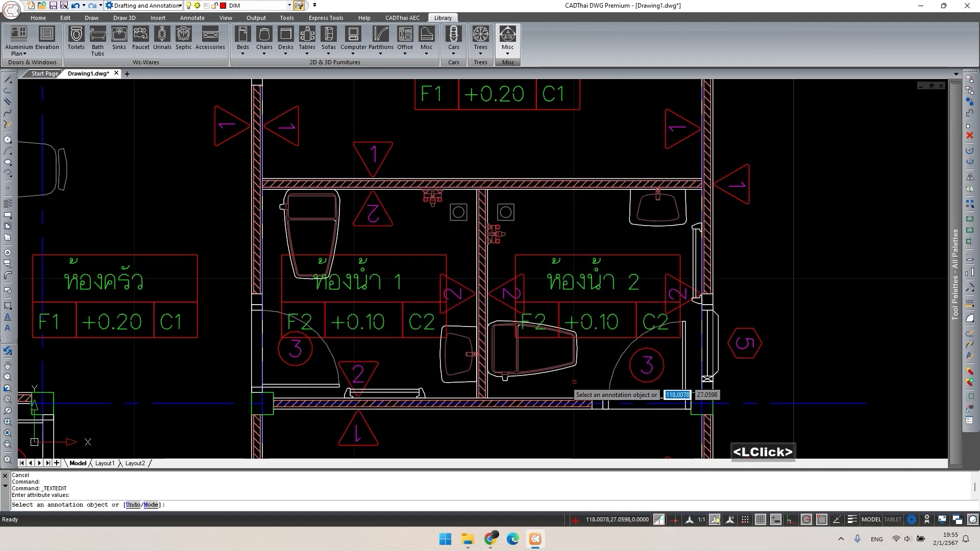
key("Escape")
- Review the labelled floor plan and its title within the whole drawing sheet at full extents
scroll(498, 250, "down", 5)
middle_click_drag(507, 277, 495, 247)
middle_click_drag(507, 301, 459, 210)
scroll(442, 222, "down", 2)
scroll(536, 276, "down", 1)
middle_click_drag(536, 276, 564, 261)
scroll(564, 261, "down", 1)
scroll(564, 261, "down", 1)
middle_click(532, 273)
middle_click(532, 273)
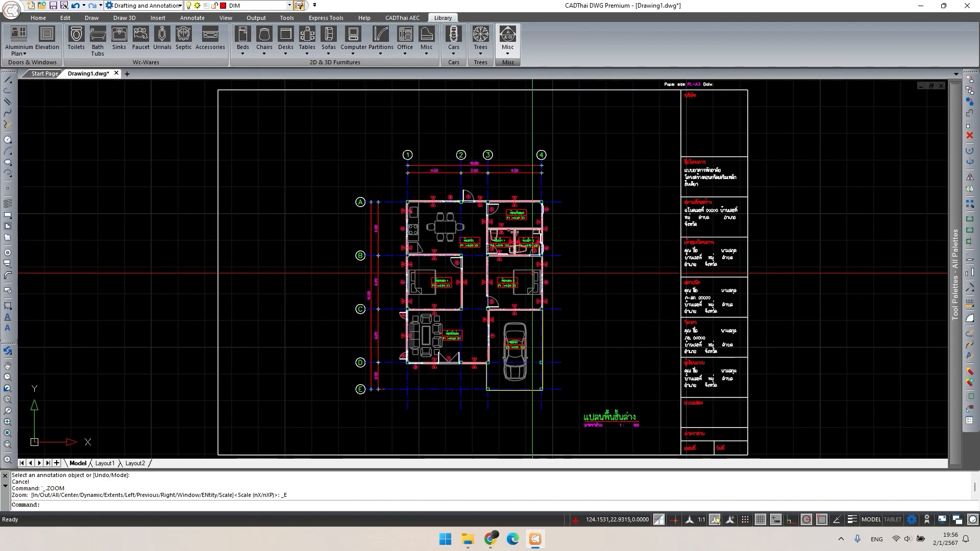
scroll(637, 300, "down", 2)
middle_click_drag(642, 302, 352, 215)
type("z")
key("space")
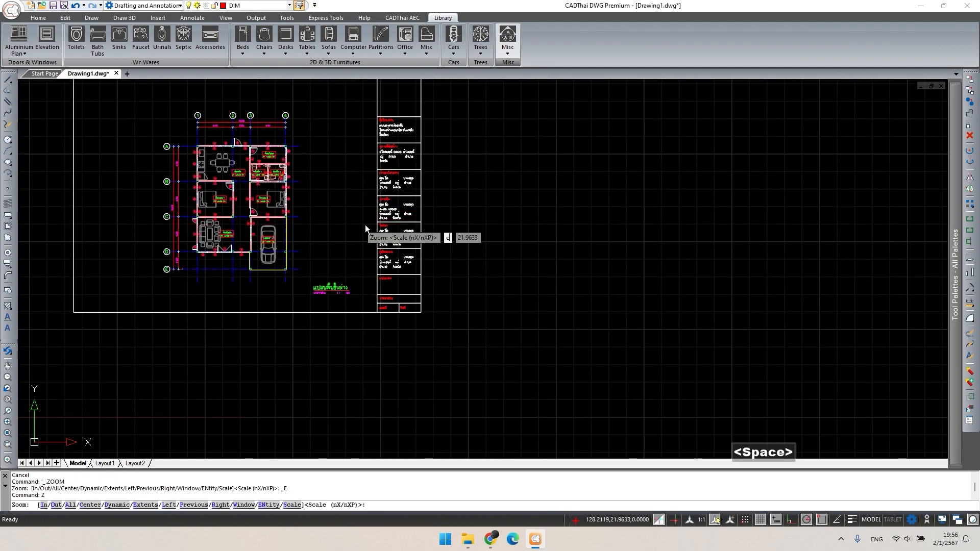
type("e")
key("space")
type("e")
key("space")
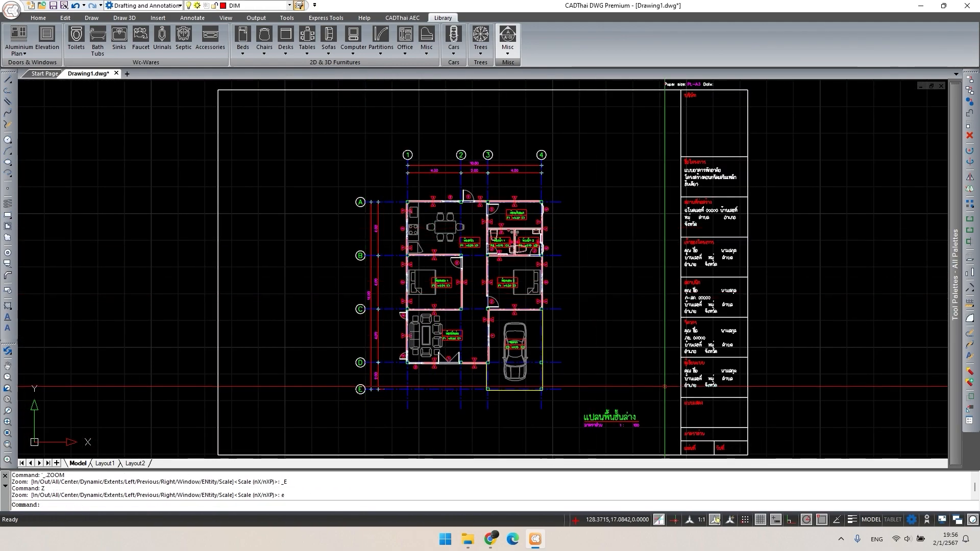